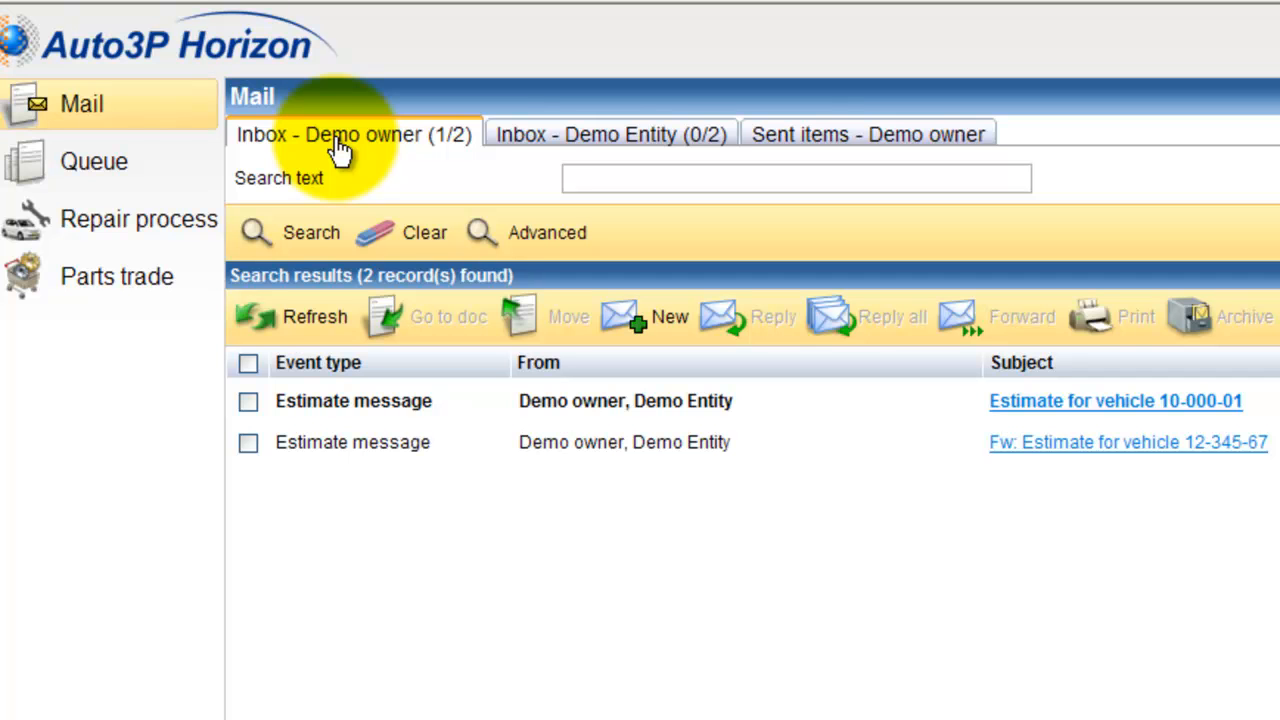
Browse the Demo Entity inbox and the sent items, then return to the Demo owner inbox
{"action": "left_click", "coordinate": [588, 146]}
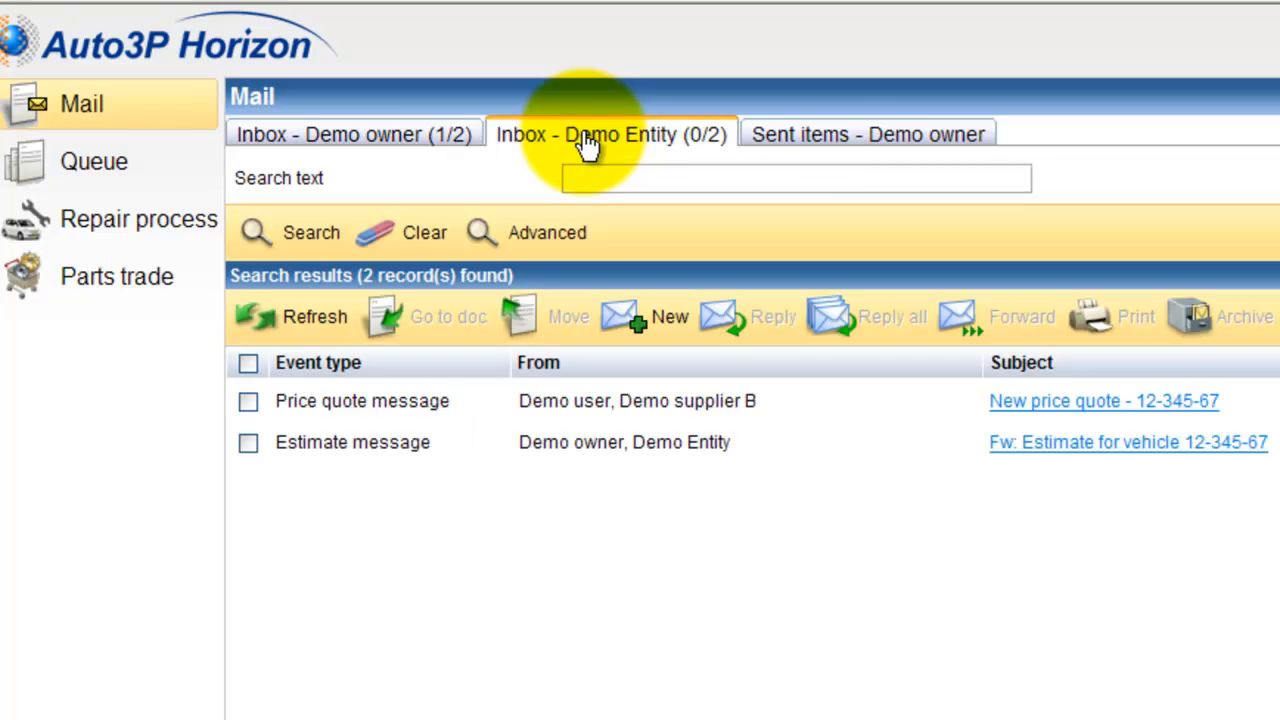
{"action": "left_click", "coordinate": [822, 146]}
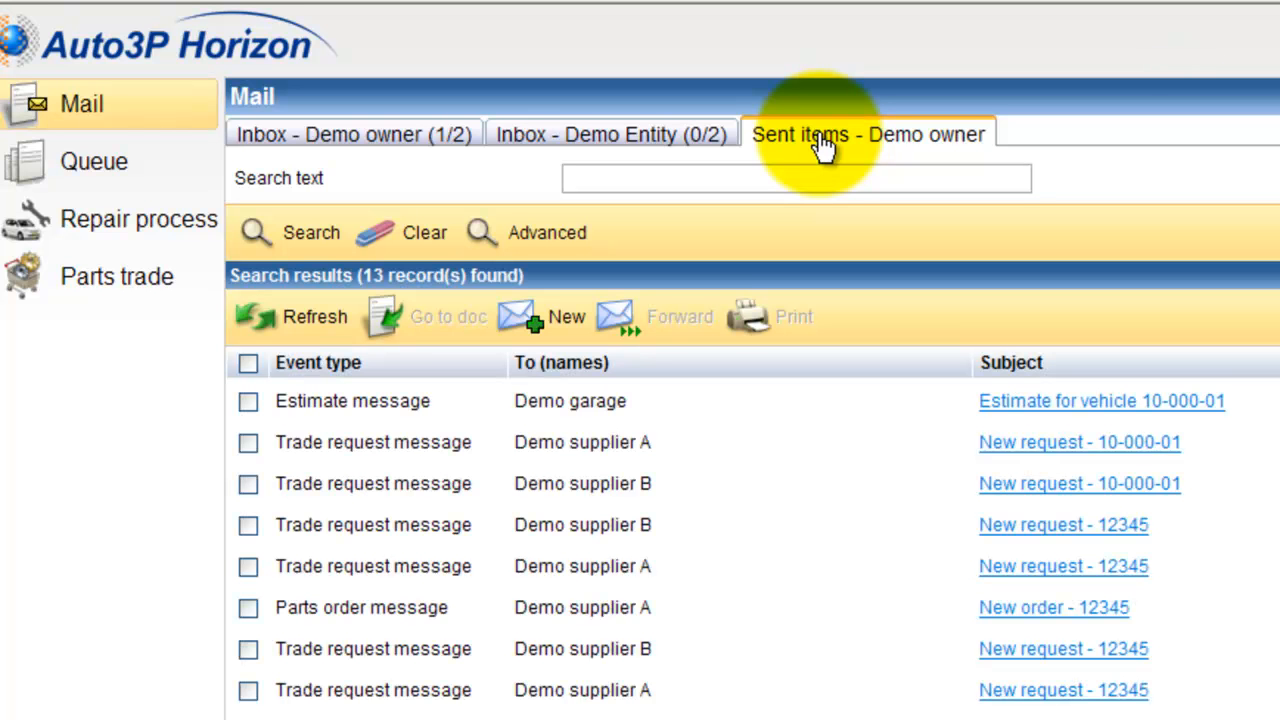
{"action": "left_click", "coordinate": [393, 146]}
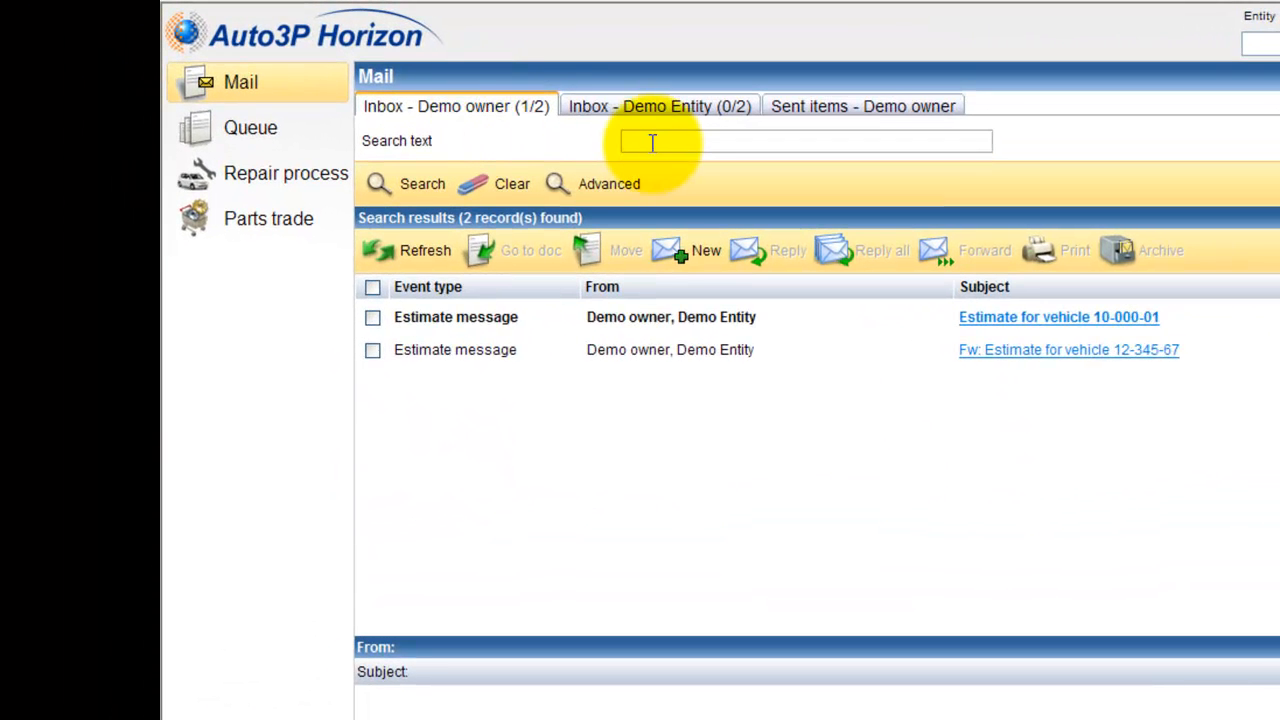
Open the advanced message search, look through the event type options, and run the search
{"action": "left_click", "coordinate": [645, 135]}
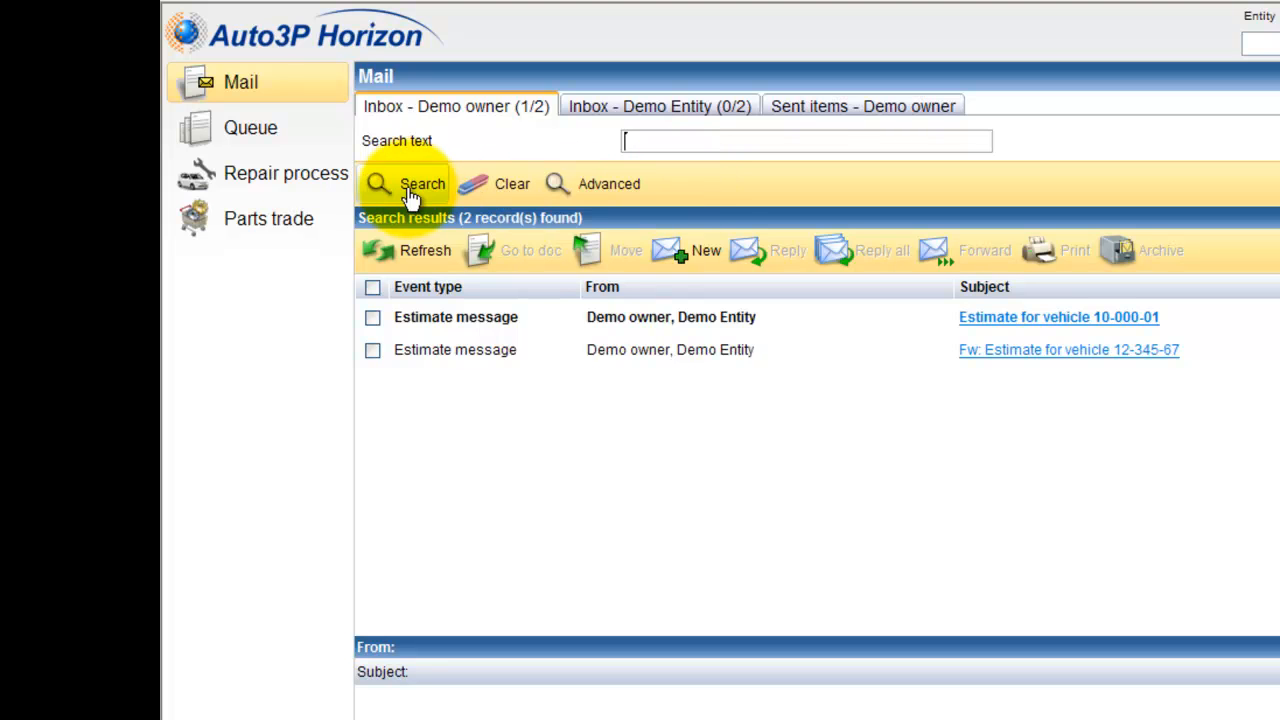
{"action": "left_click", "coordinate": [557, 184]}
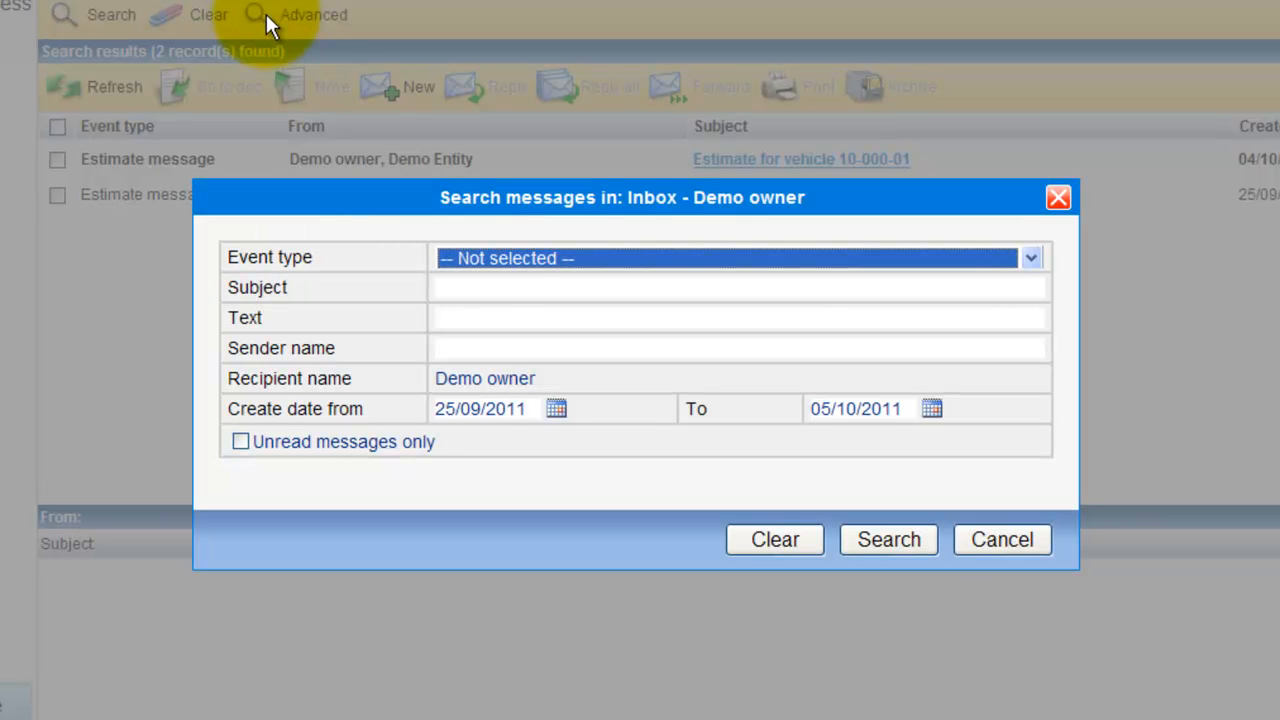
{"action": "left_click", "coordinate": [497, 257]}
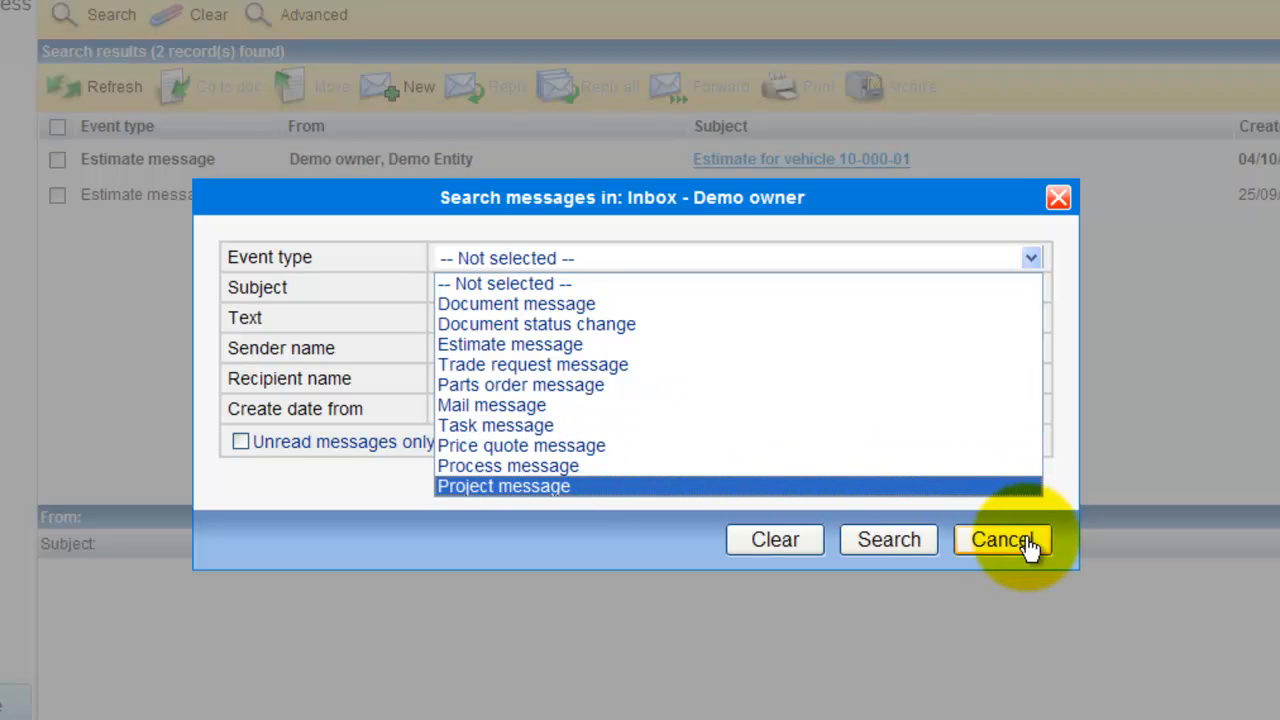
{"action": "left_click_drag", "start_coordinate": [531, 200], "coordinate": [396, 269]}
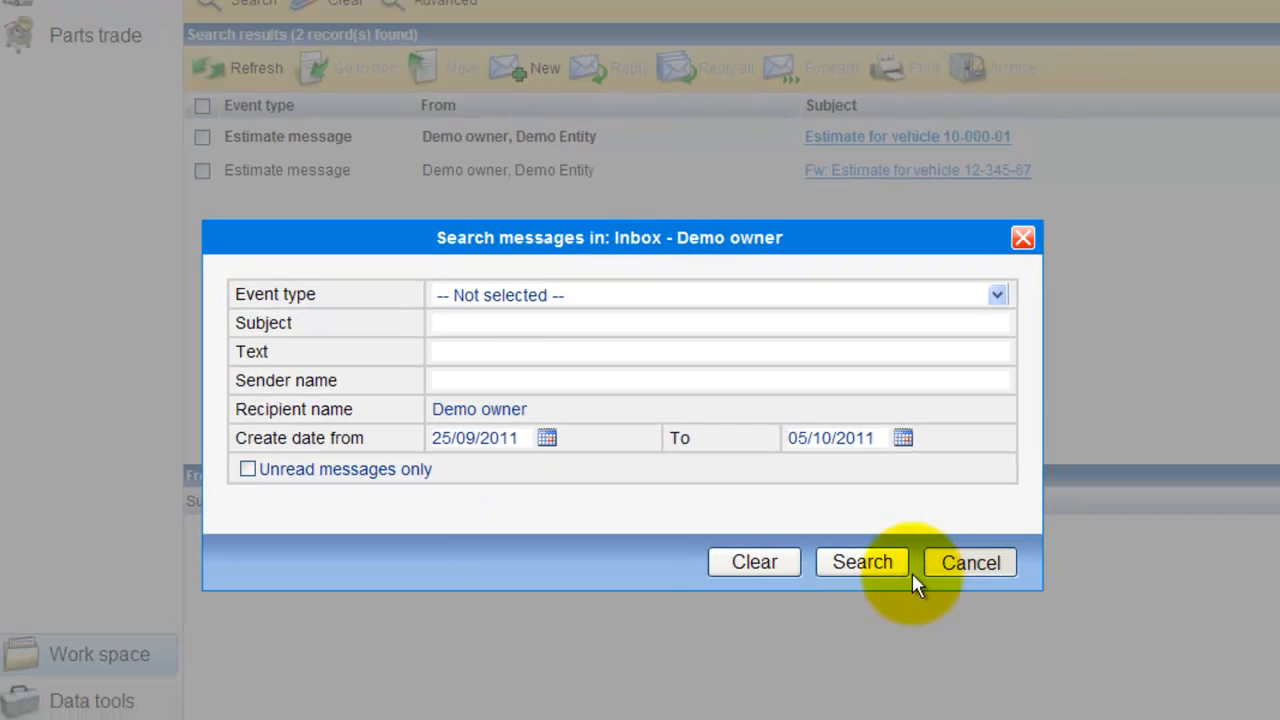
{"action": "left_click", "coordinate": [900, 565]}
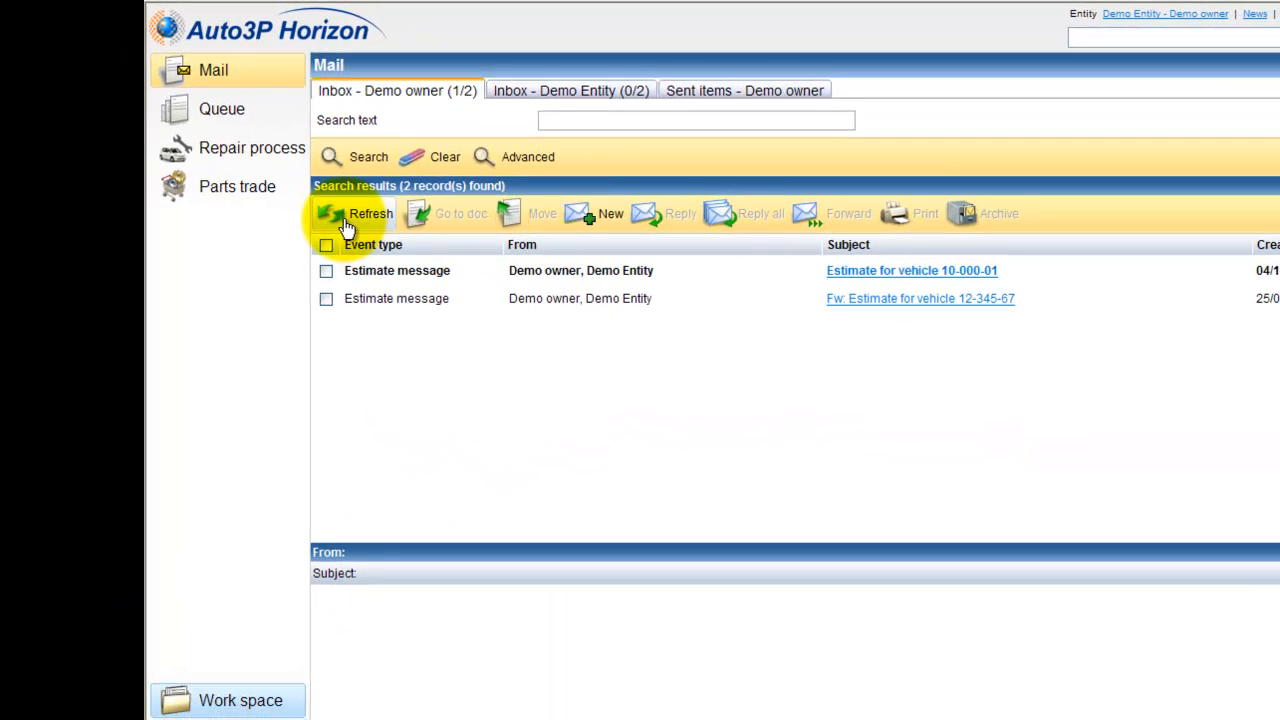
Tick the forwarded message and open the estimate message for vehicle 10-000-01 to read its text
{"action": "left_click", "coordinate": [325, 303]}
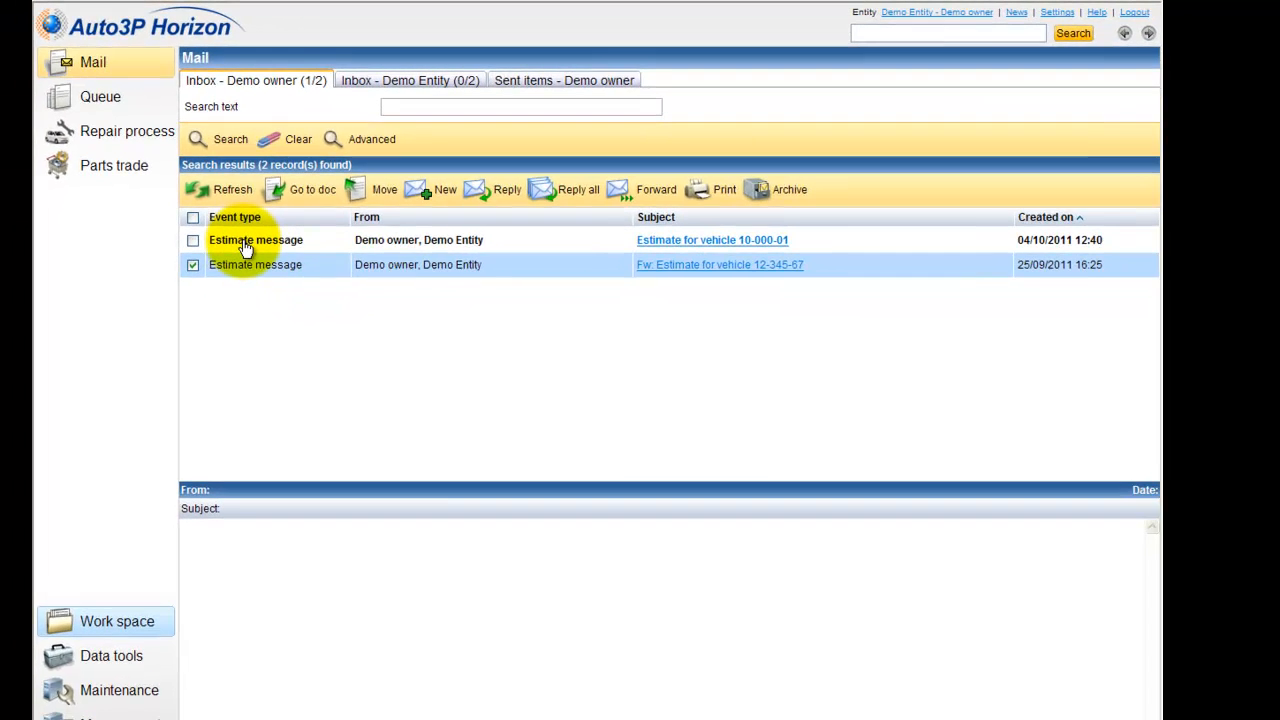
{"action": "left_click", "coordinate": [470, 244]}
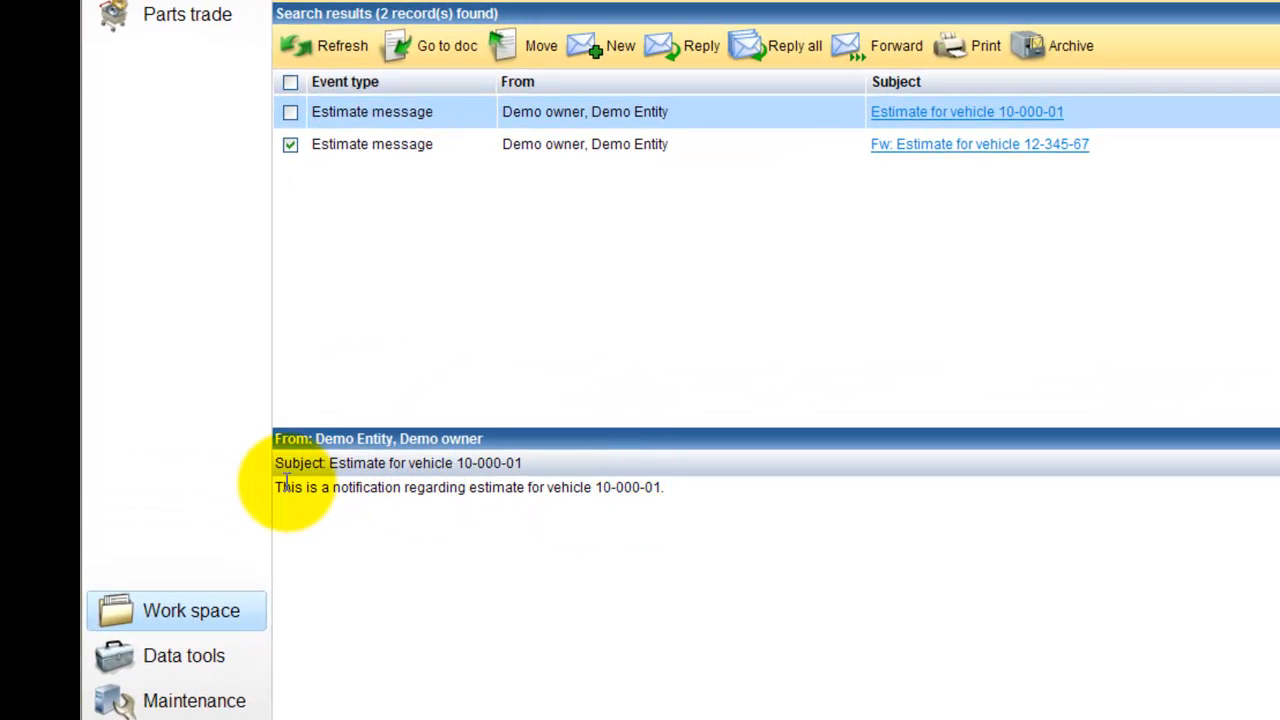
{"action": "left_click_drag", "start_coordinate": [278, 486], "coordinate": [651, 497]}
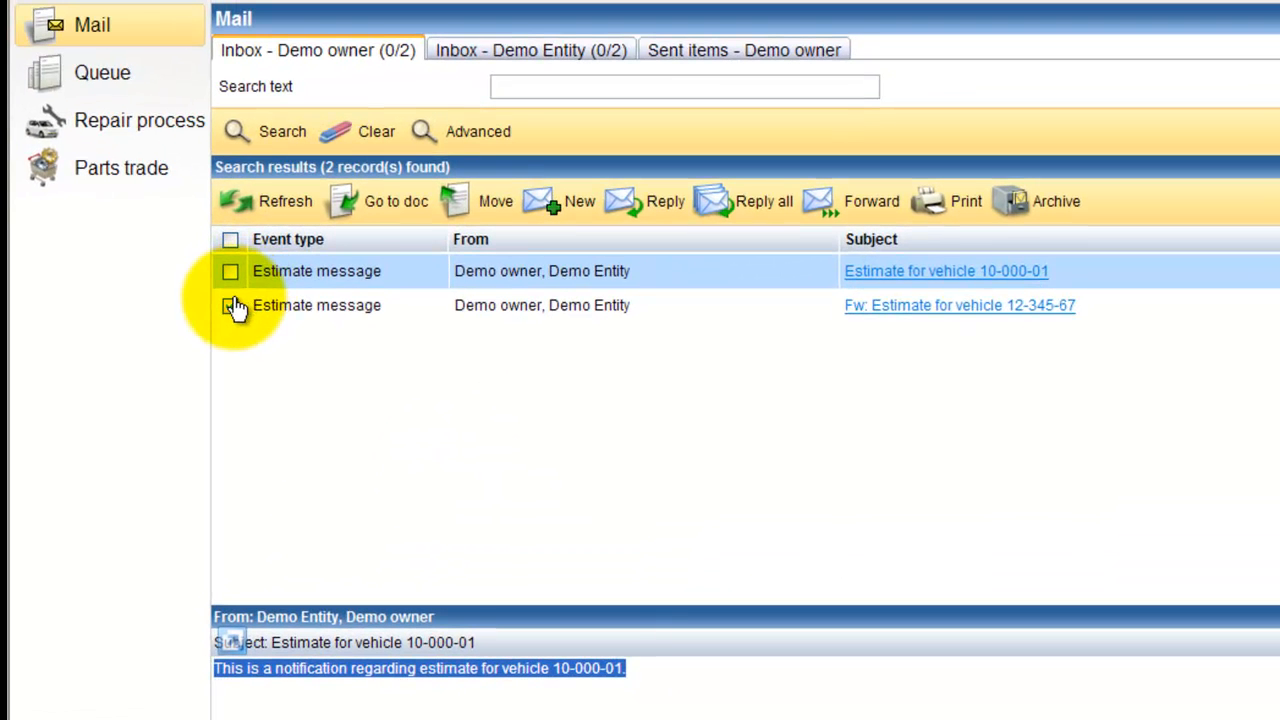
{"action": "left_click", "coordinate": [231, 306]}
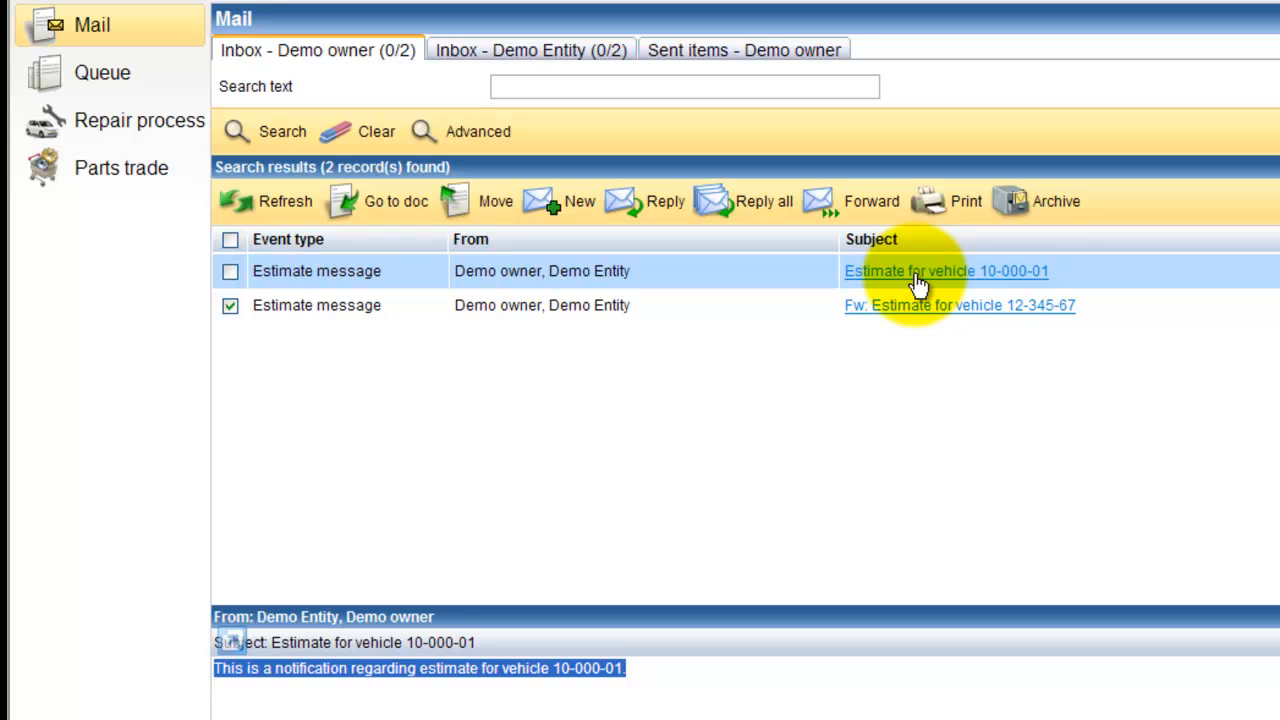
Go to the estimate document linked to the vehicle 10-000-01 message, then return to the mail
{"action": "right_click", "coordinate": [918, 285]}
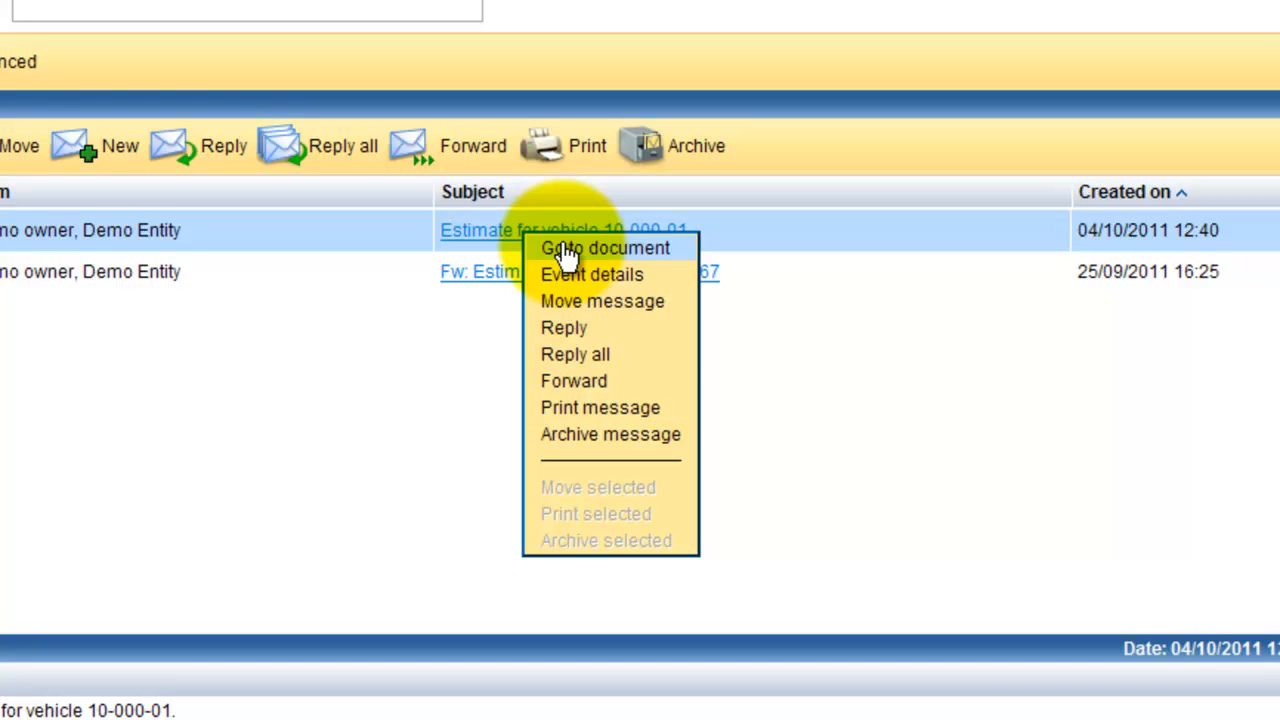
{"action": "left_click", "coordinate": [564, 248]}
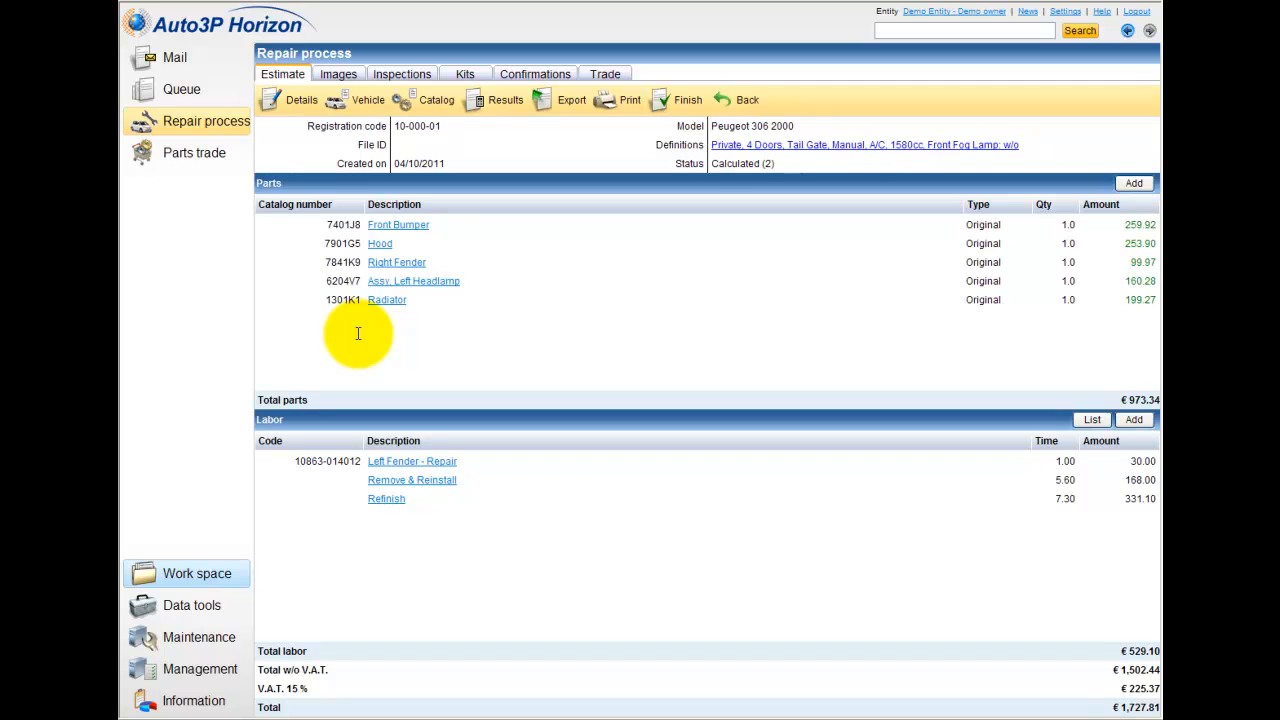
{"action": "left_click", "coordinate": [747, 104]}
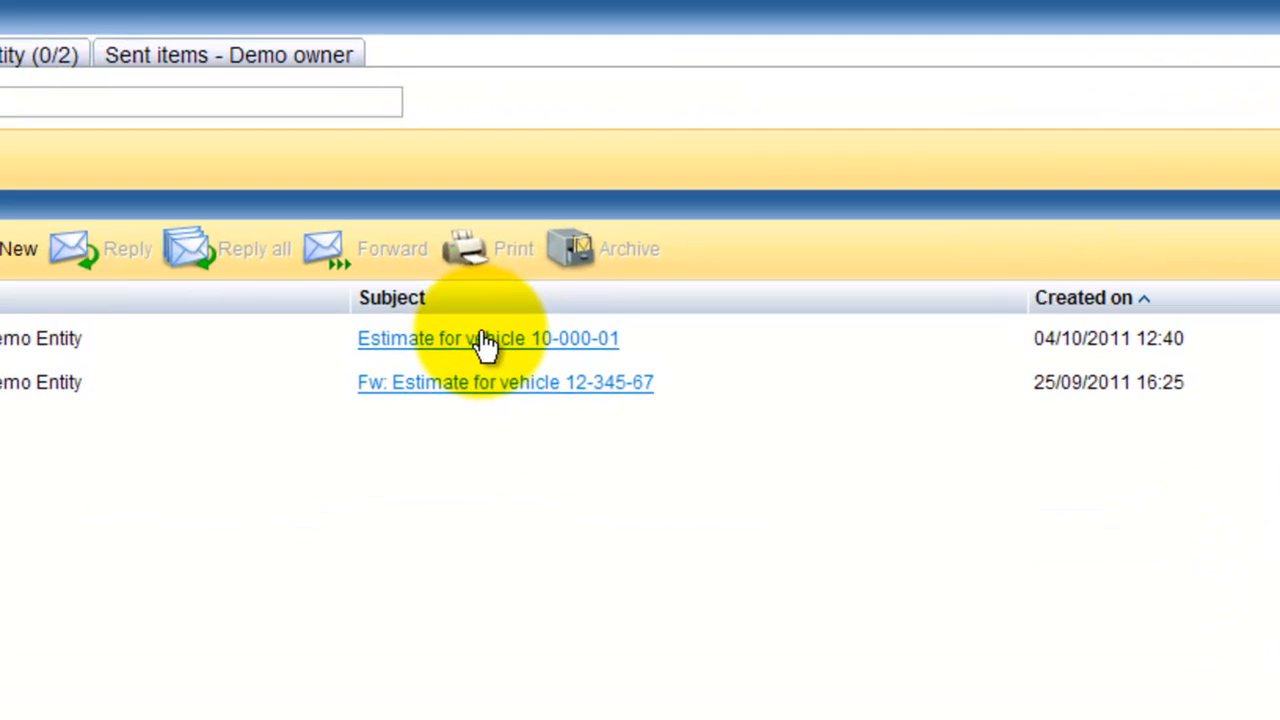
View the notification of this message in the email client and switch back to Horizon
{"action": "right_click", "coordinate": [741, 221]}
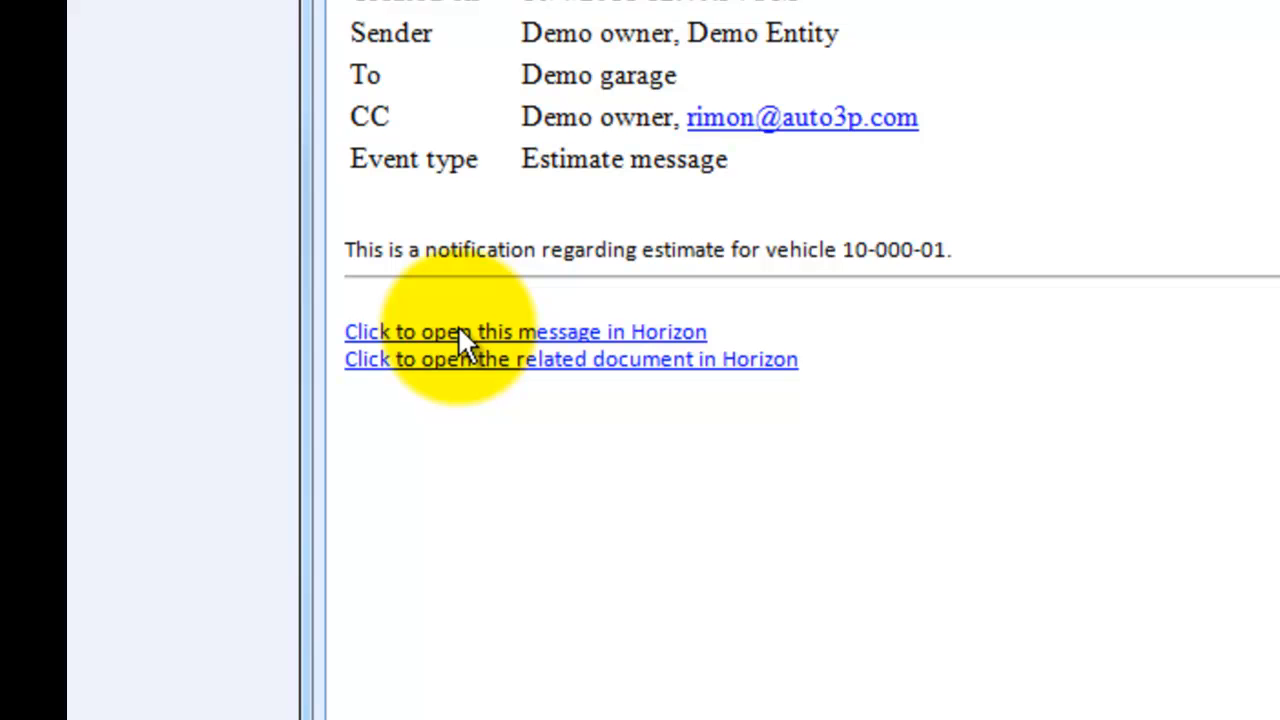
{"action": "key", "text": "alt+Tab"}
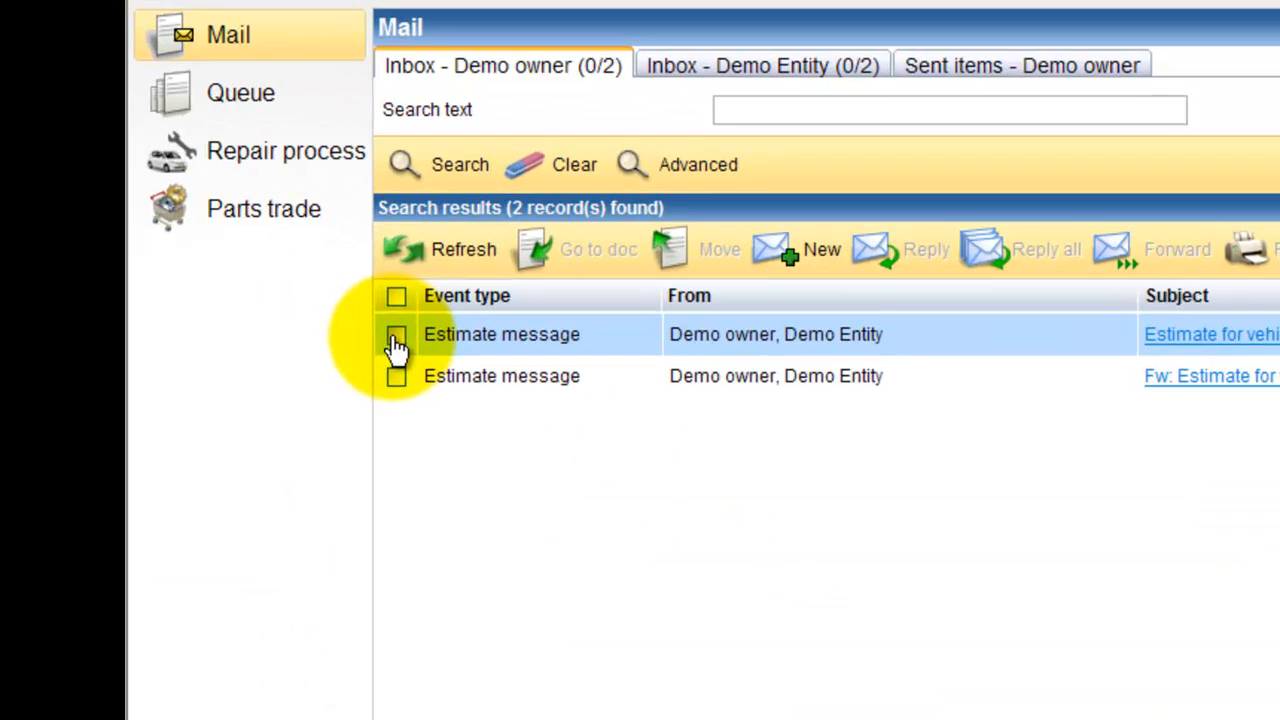
Start a Reply all to the estimate message for vehicle 10-000-01
{"action": "left_click", "coordinate": [267, 222]}
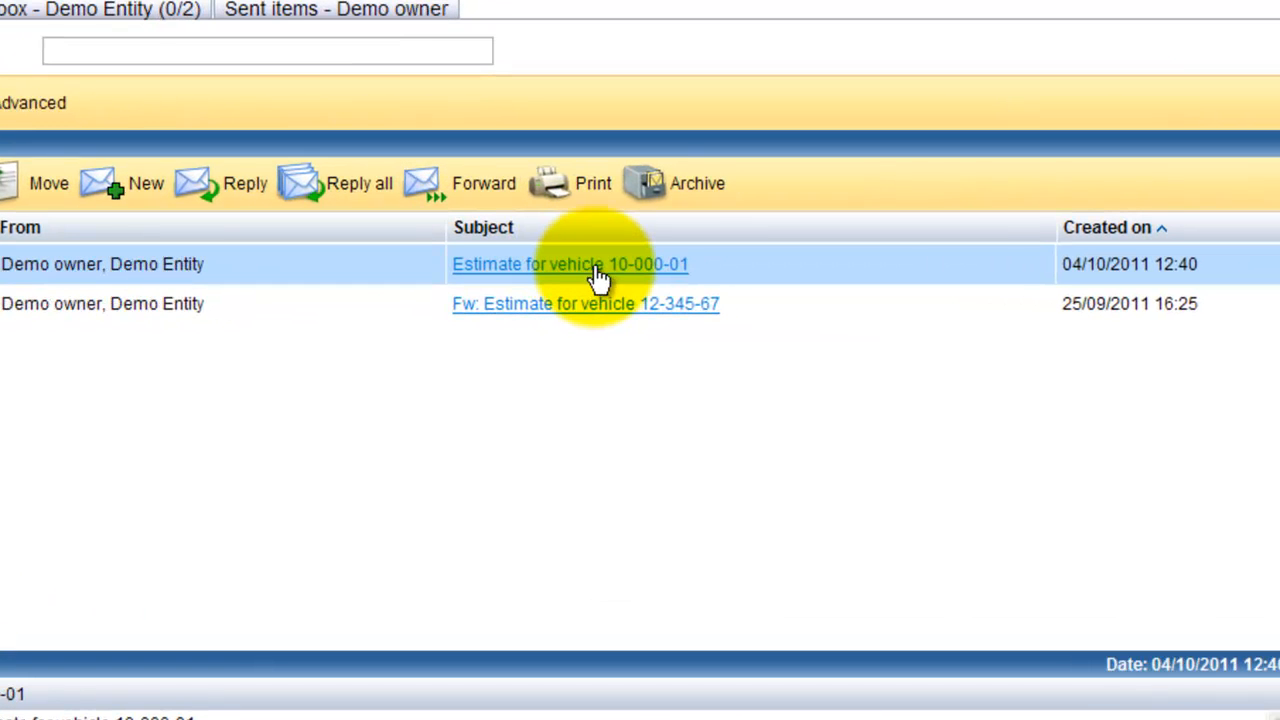
{"action": "right_click", "coordinate": [600, 278]}
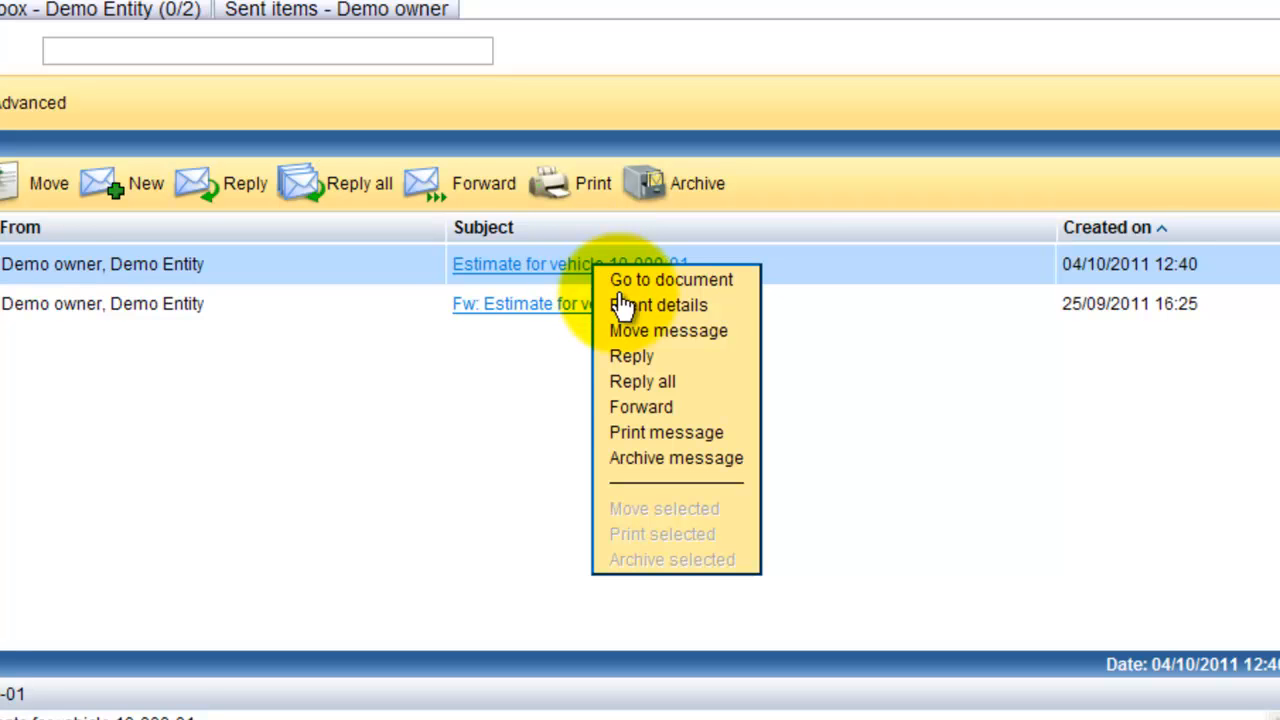
{"action": "left_click", "coordinate": [665, 390]}
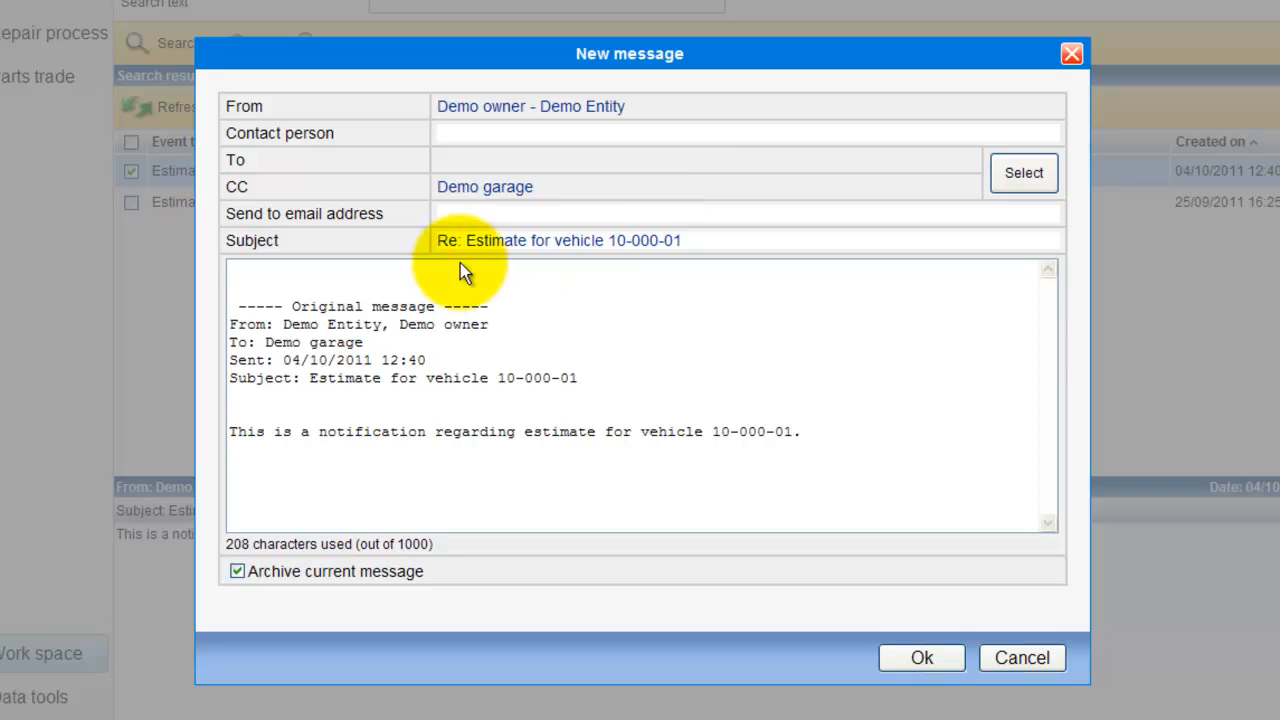
Open recipient selection and add Demo Entity to the To list
{"action": "left_click_drag", "start_coordinate": [466, 240], "coordinate": [425, 236]}
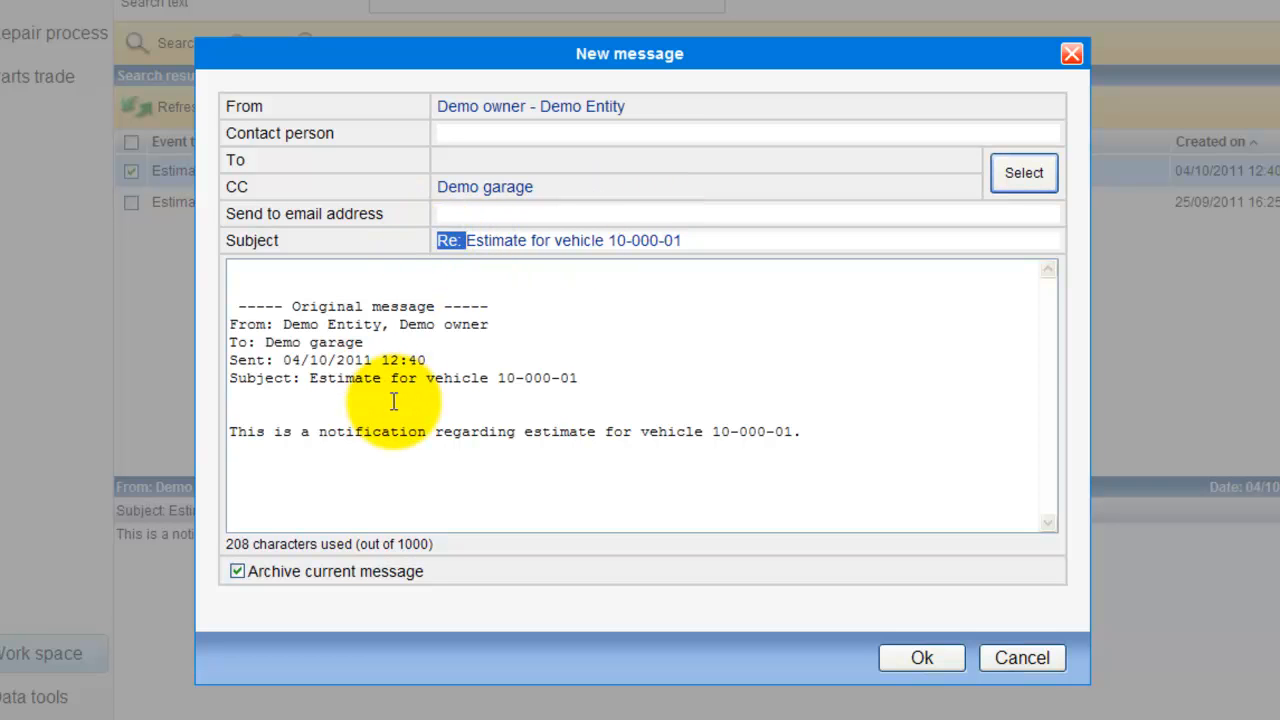
{"action": "left_click_drag", "start_coordinate": [301, 432], "coordinate": [753, 515]}
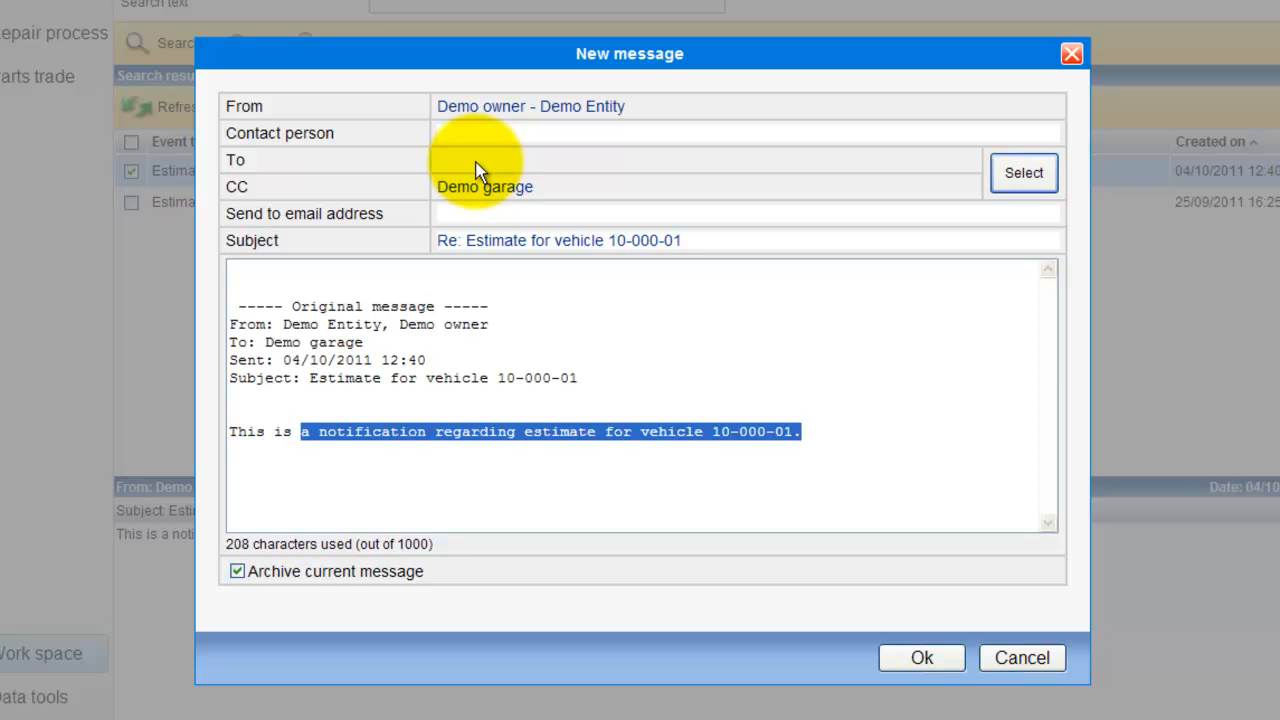
{"action": "left_click", "coordinate": [1038, 190]}
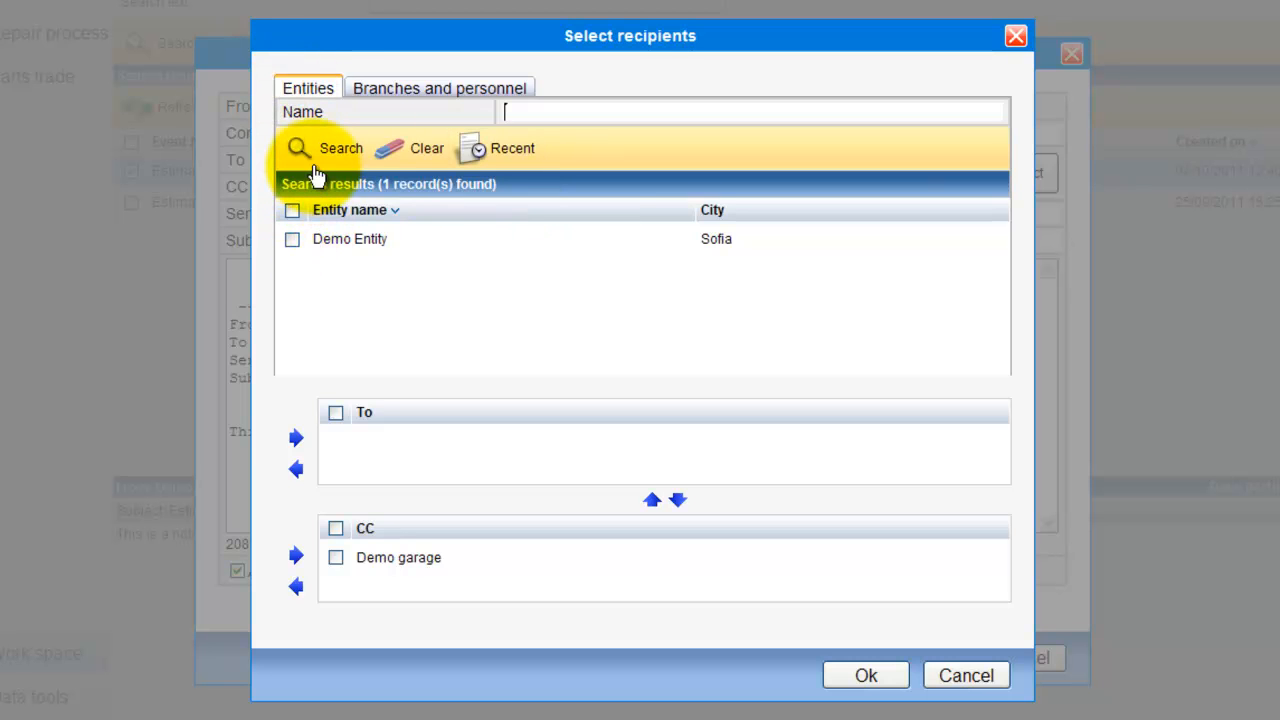
{"action": "left_click", "coordinate": [292, 240]}
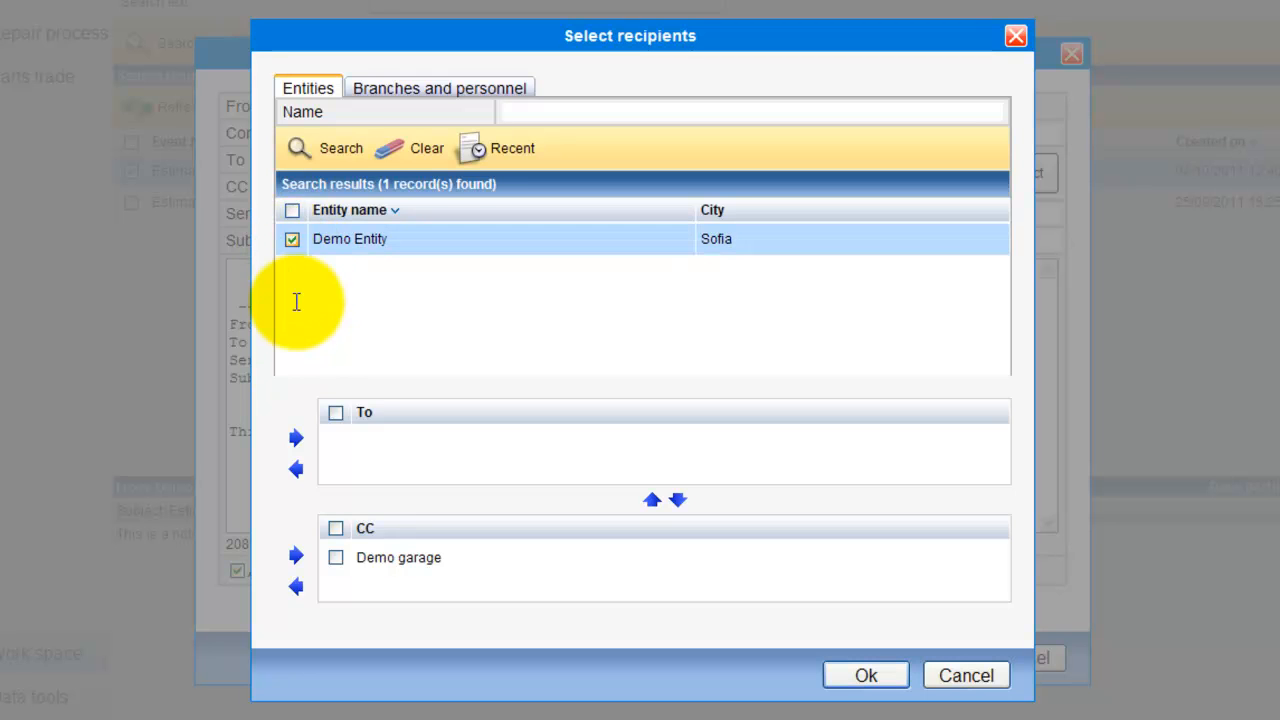
{"action": "left_click", "coordinate": [298, 442]}
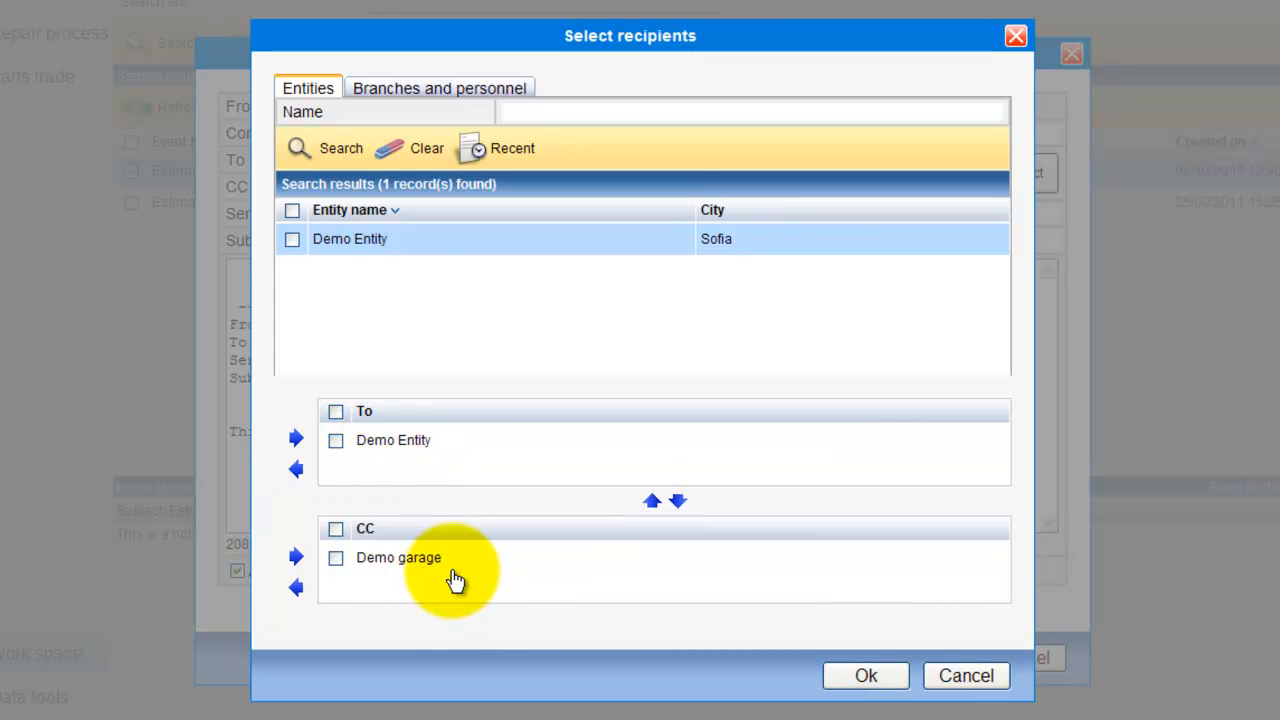
Add Demo owner from branches and personnel to the CC list and confirm the recipients
{"action": "left_click", "coordinate": [460, 93]}
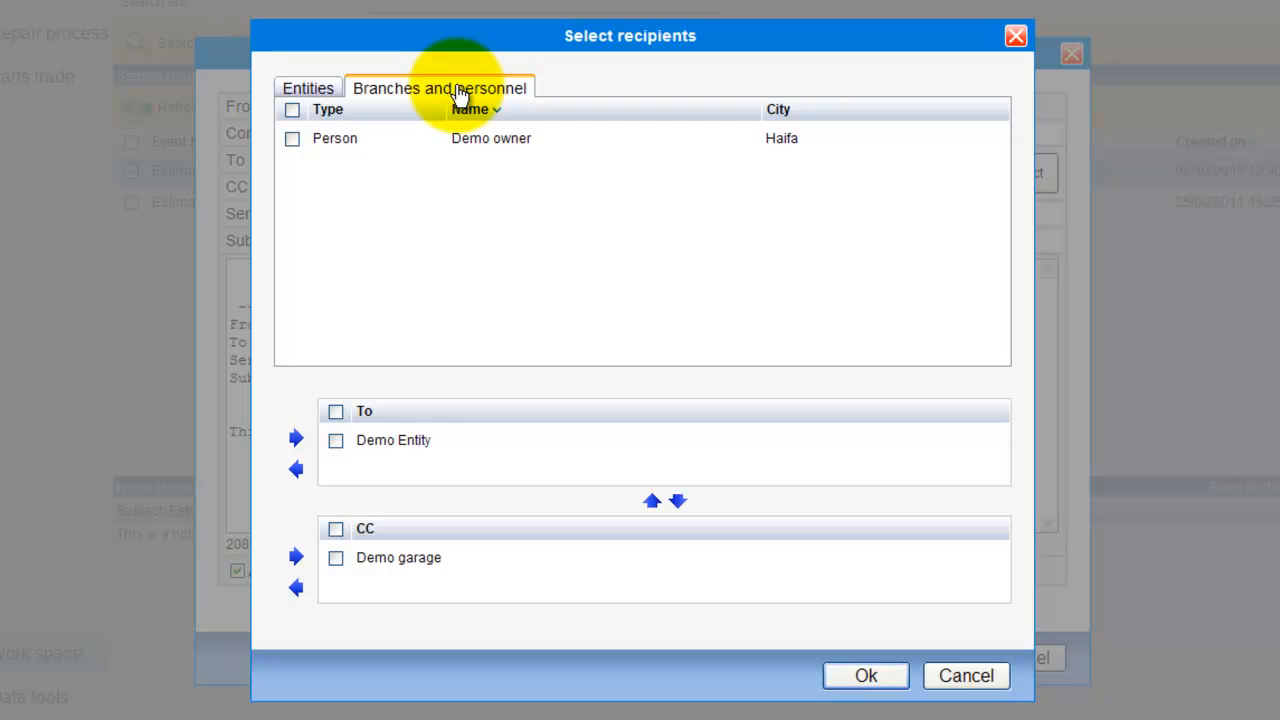
{"action": "left_click", "coordinate": [292, 139]}
{"action": "left_click", "coordinate": [296, 558]}
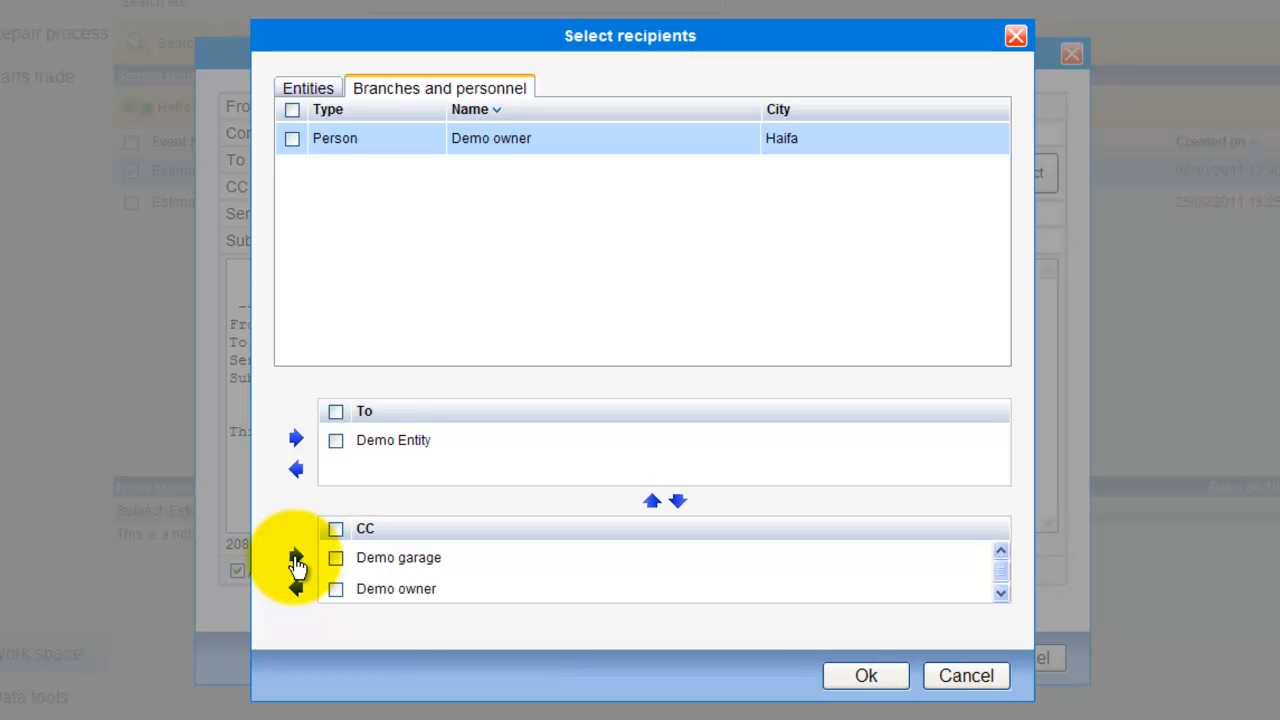
{"action": "left_click", "coordinate": [868, 677]}
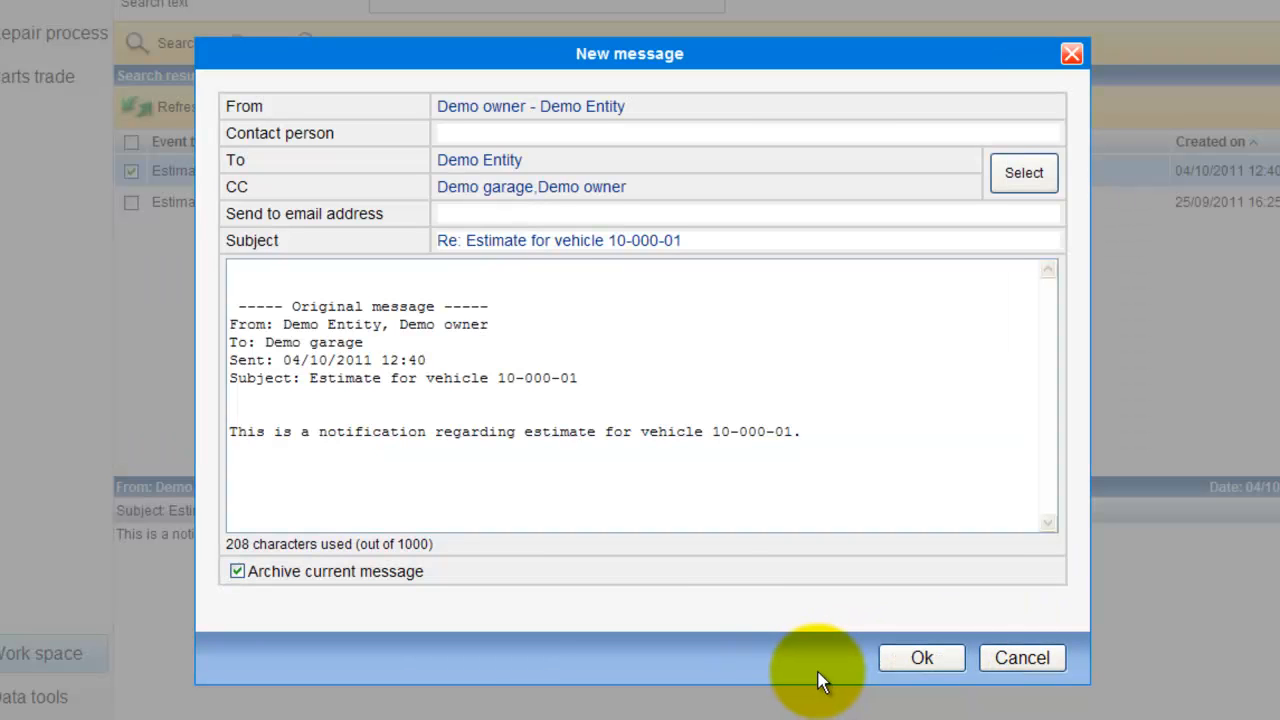
Fill in the contact's e-mail address in the send-to-email field
{"action": "left_click", "coordinate": [457, 220]}
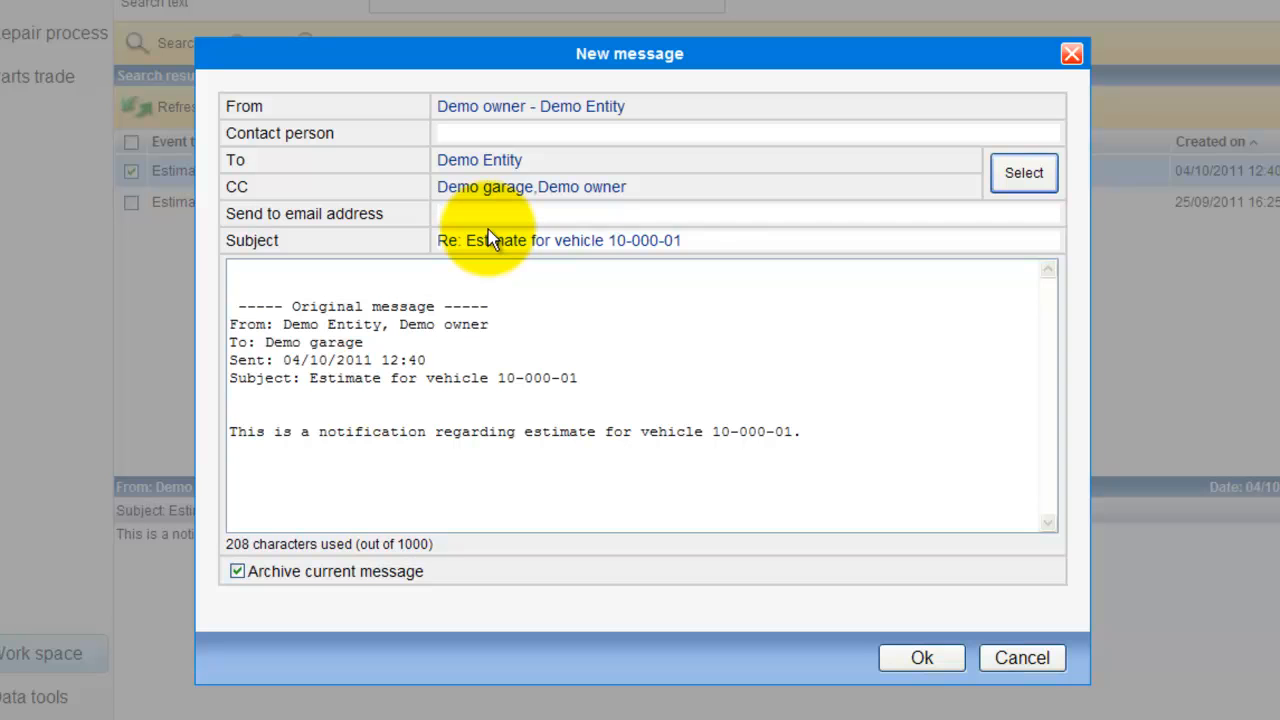
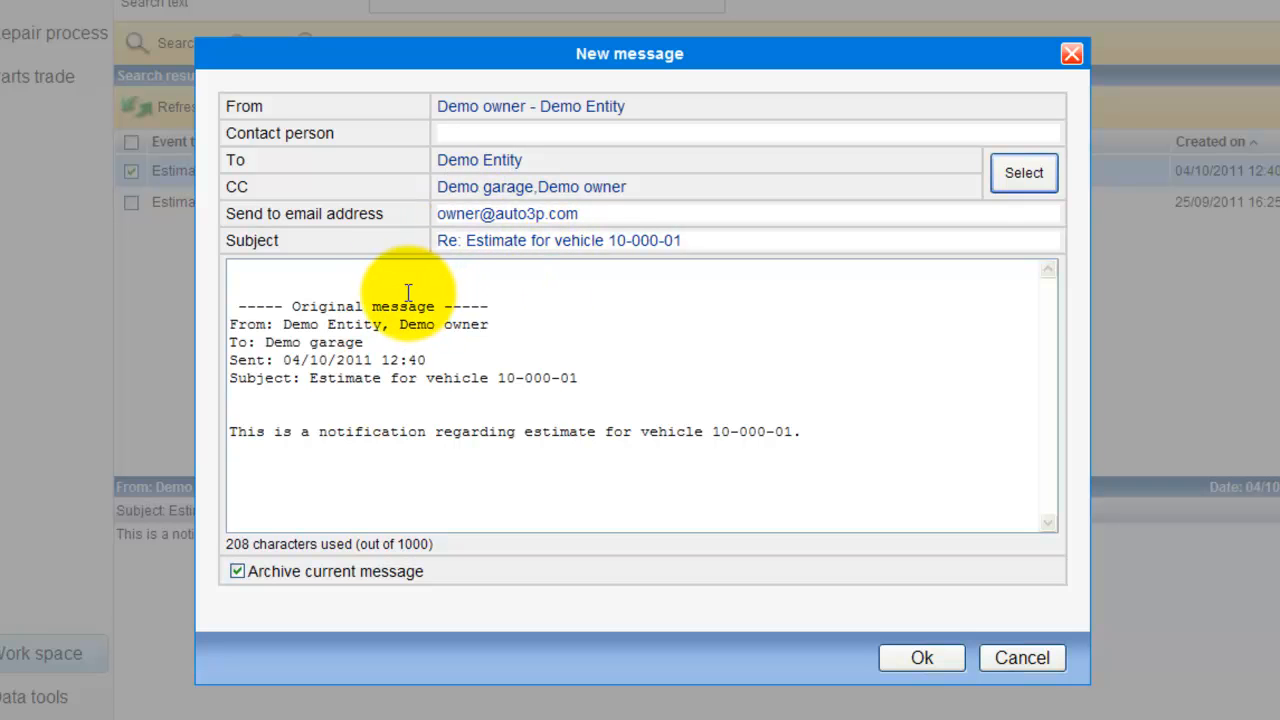
Write "Message ..." at the top of the reply body and send the reply
{"action": "left_click", "coordinate": [269, 275]}
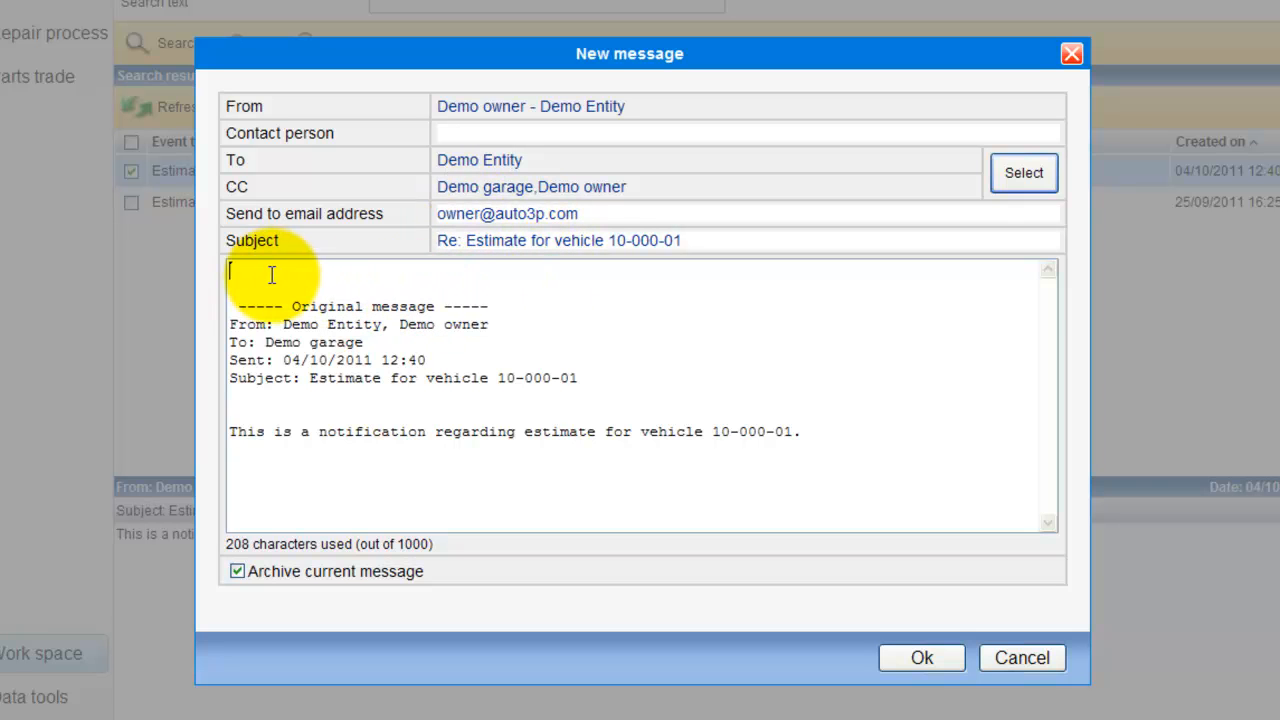
{"action": "type", "text": "Ms\\e\\\\"}
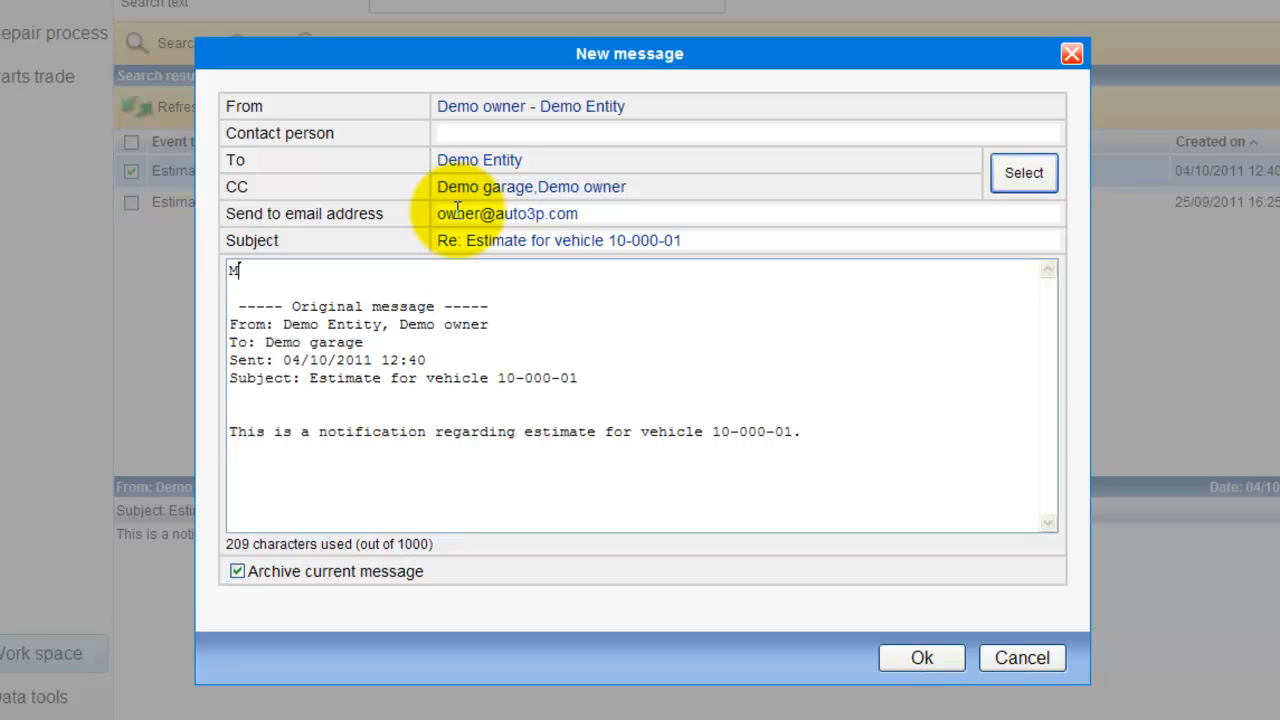
{"action": "key", "text": "BackSpace"}
{"action": "key", "text": "BackSpace"}
{"action": "key", "text": "BackSpace"}
{"action": "key", "text": "BackSpace"}
{"action": "key", "text": "BackSpace"}
{"action": "type", "text": "essage ..."}
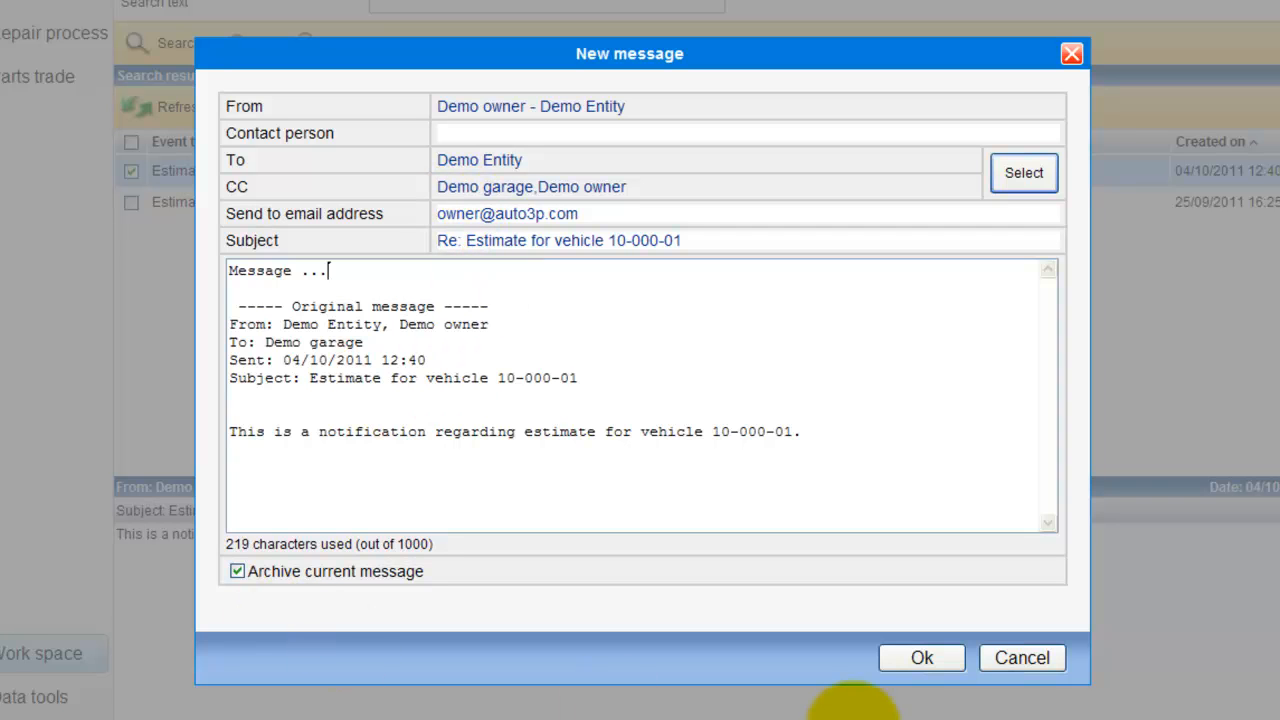
{"action": "left_click", "coordinate": [918, 659]}
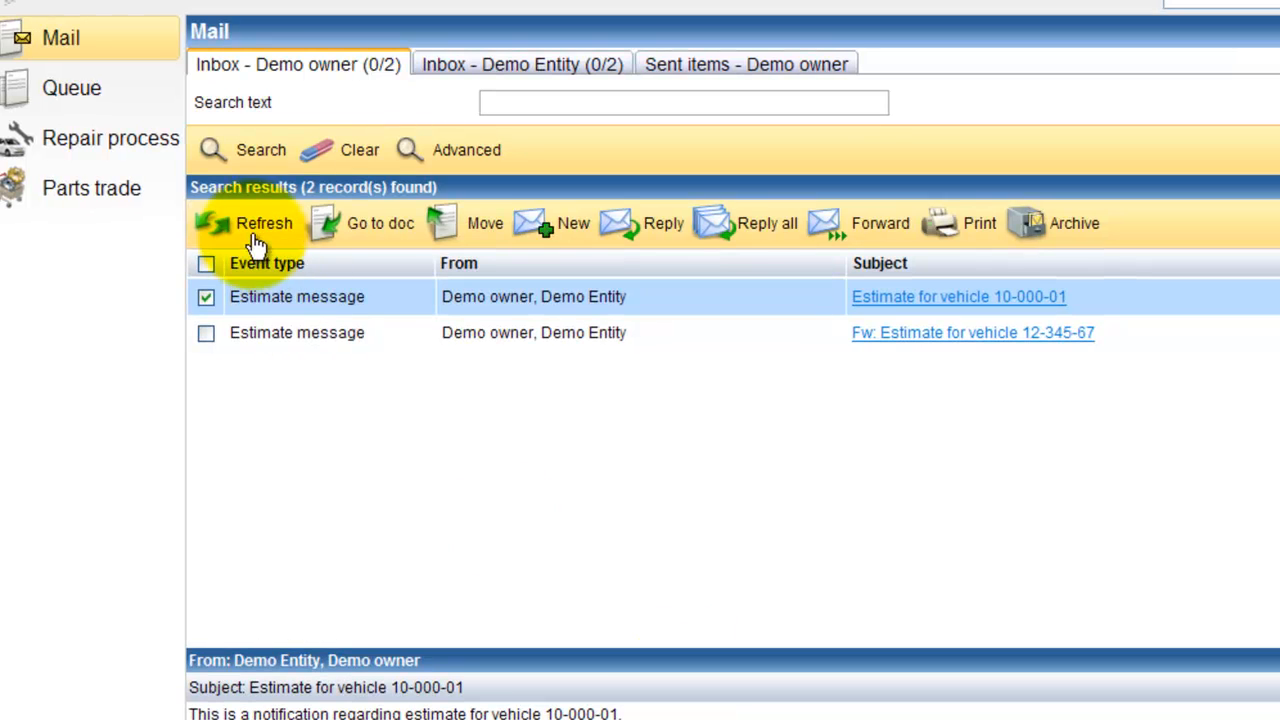
{"action": "left_click", "coordinate": [256, 244]}
{"action": "left_click", "coordinate": [256, 244]}
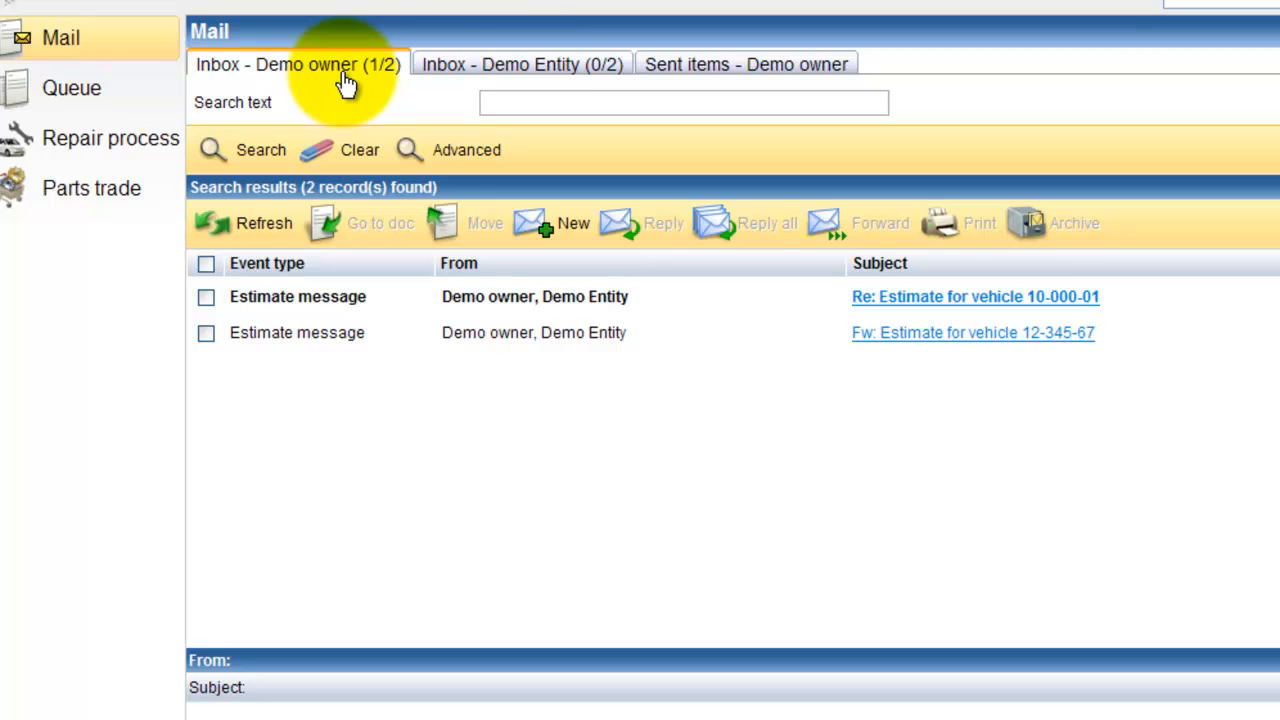
Browse the Demo Entity inbox, the Sent items, and return to the Demo owner inbox
{"action": "left_click", "coordinate": [541, 72]}
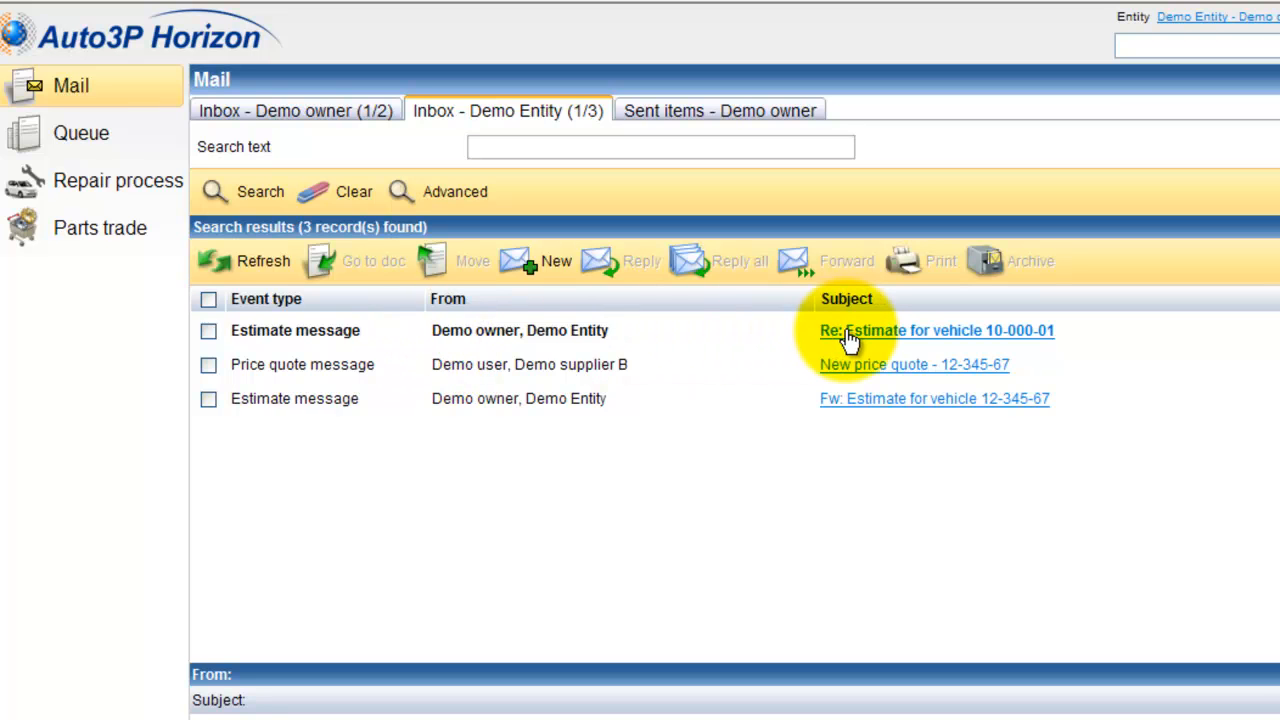
{"action": "left_click", "coordinate": [778, 118]}
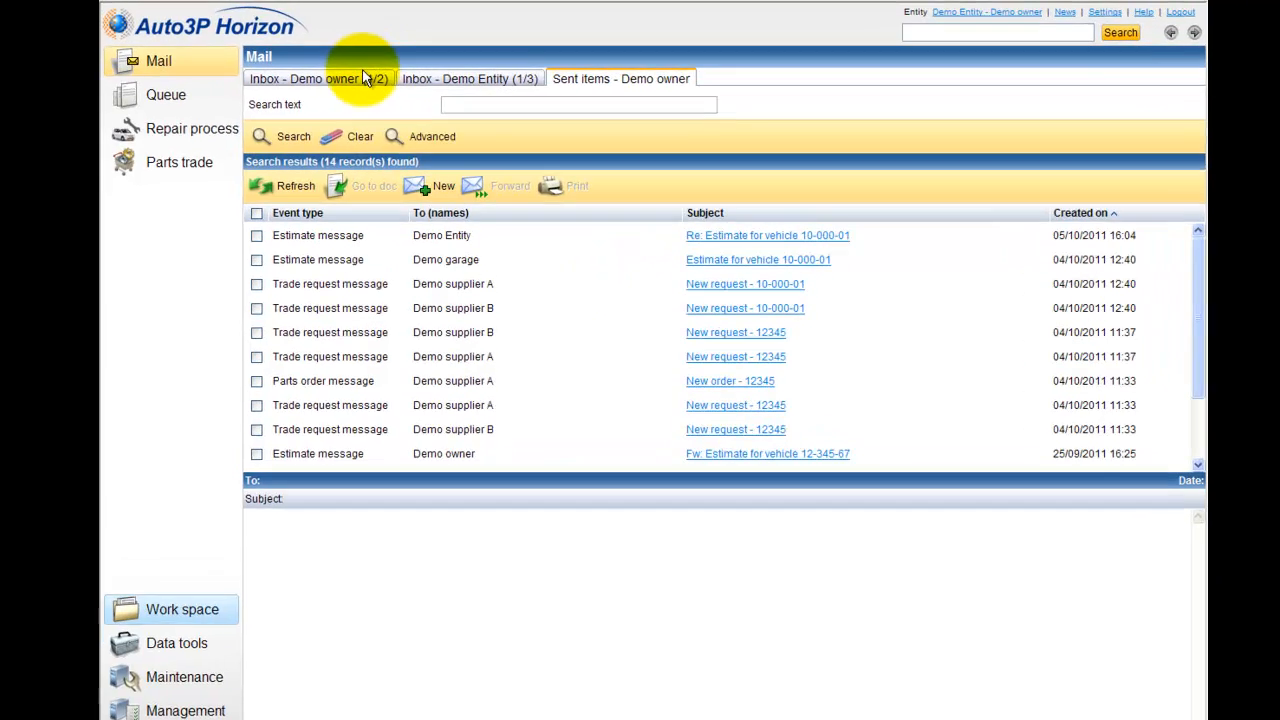
{"action": "left_click", "coordinate": [350, 78]}
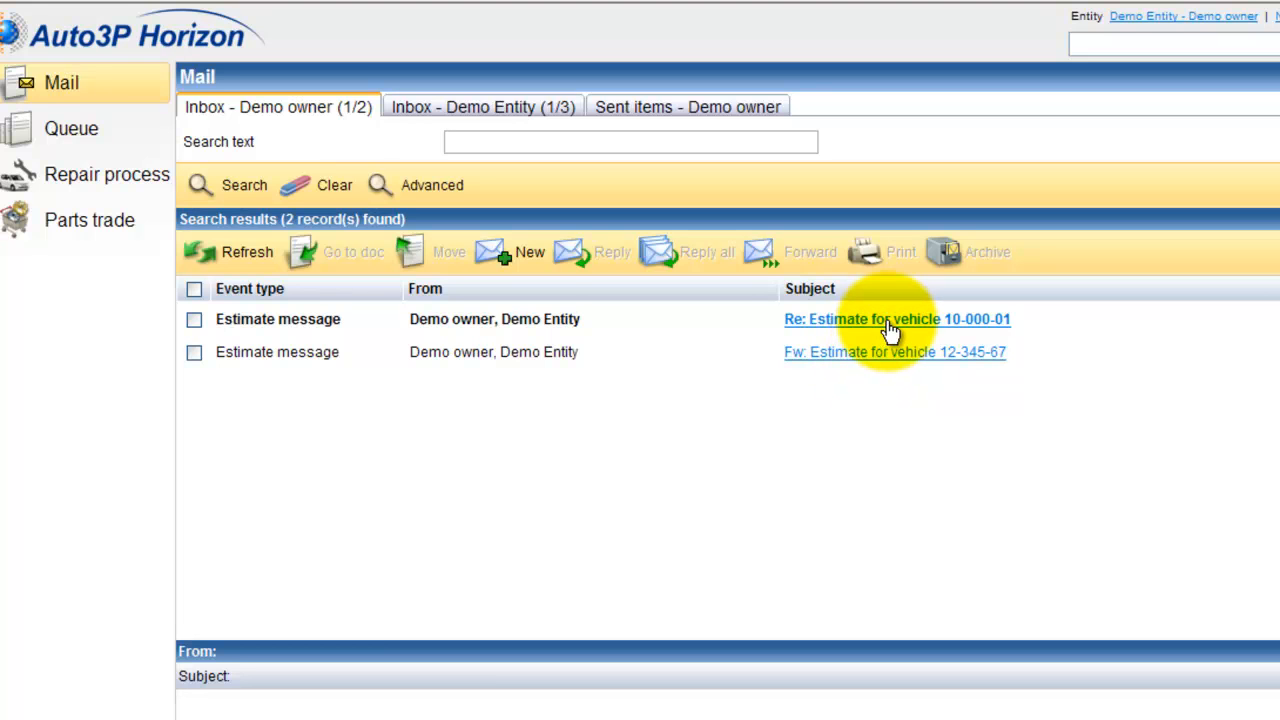
Forward the Re: Estimate for vehicle 10-000-01 message from the Demo owner inbox
{"action": "right_click", "coordinate": [890, 331]}
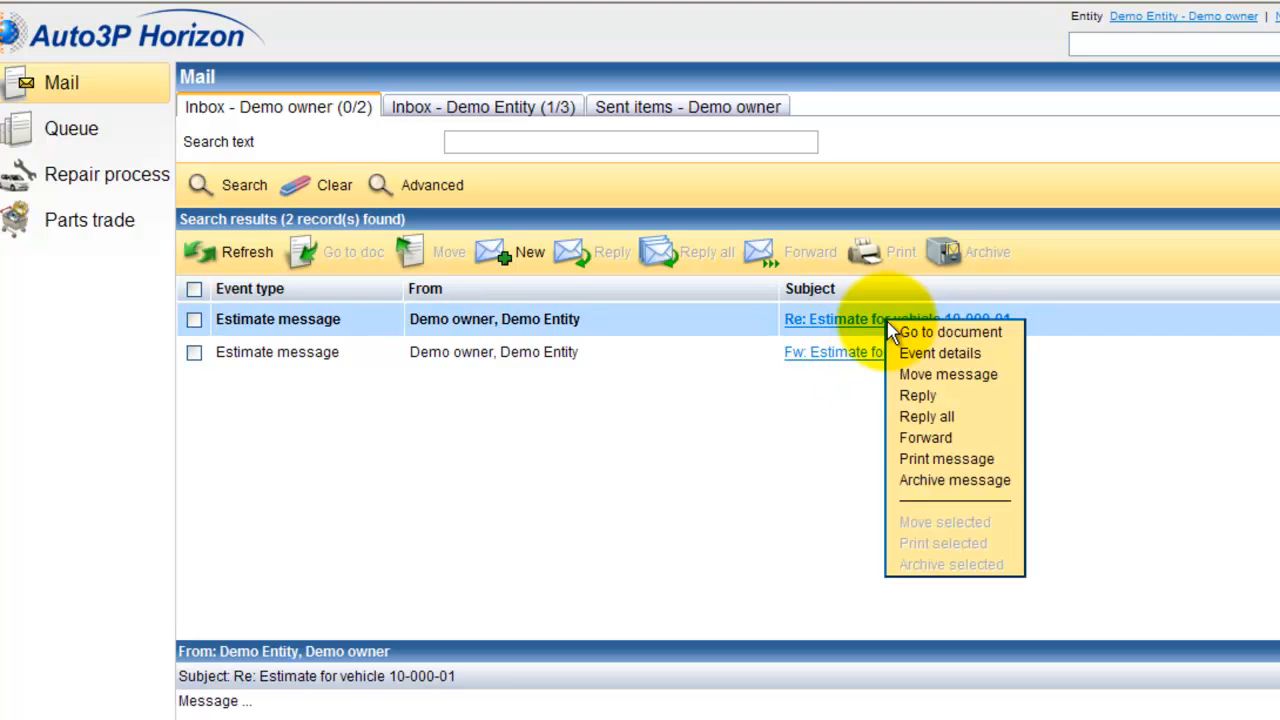
{"action": "left_click", "coordinate": [916, 443]}
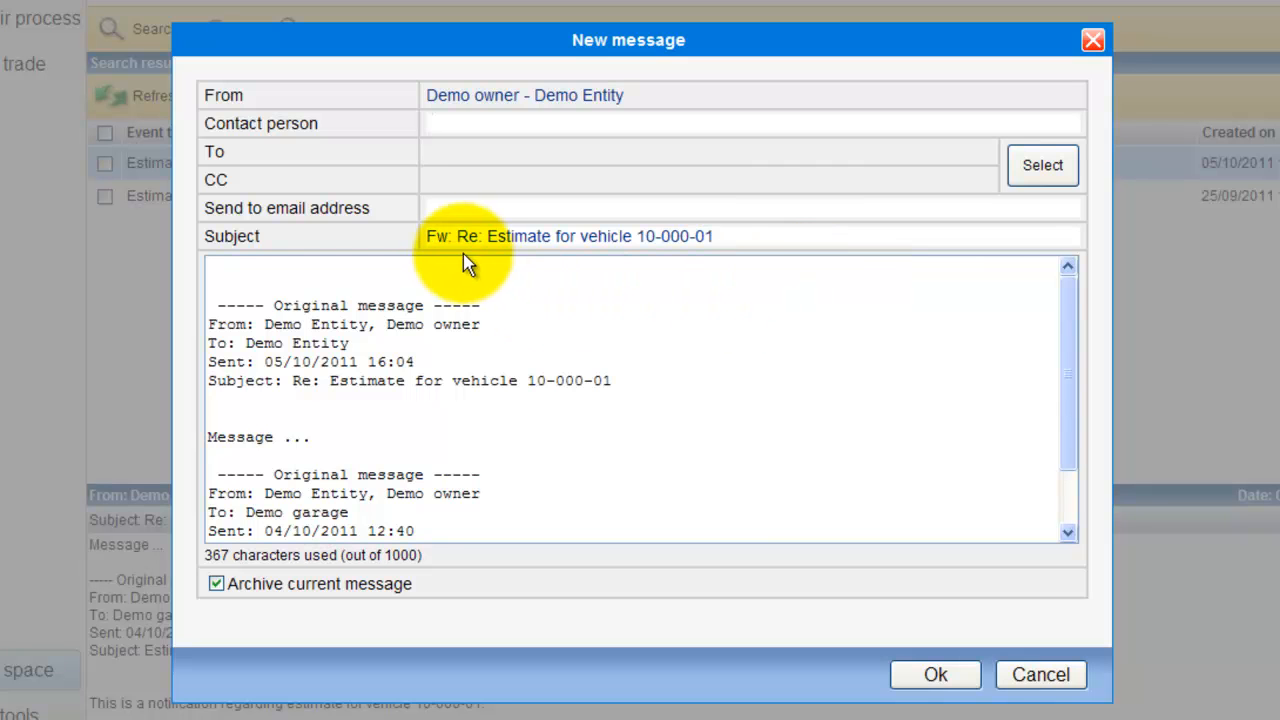
{"action": "left_click_drag", "start_coordinate": [456, 236], "coordinate": [403, 240]}
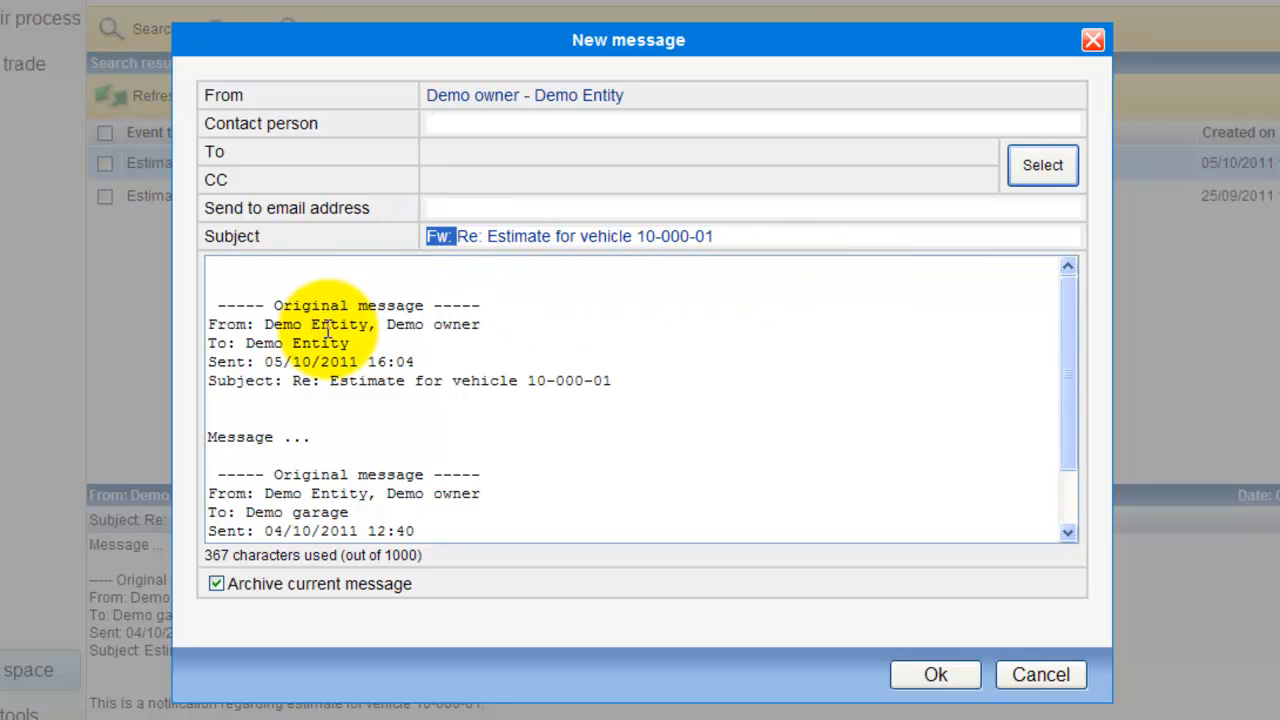
Open recipient selection, search entities for demo, and add Demo agency to the To list
{"action": "left_click", "coordinate": [1022, 176]}
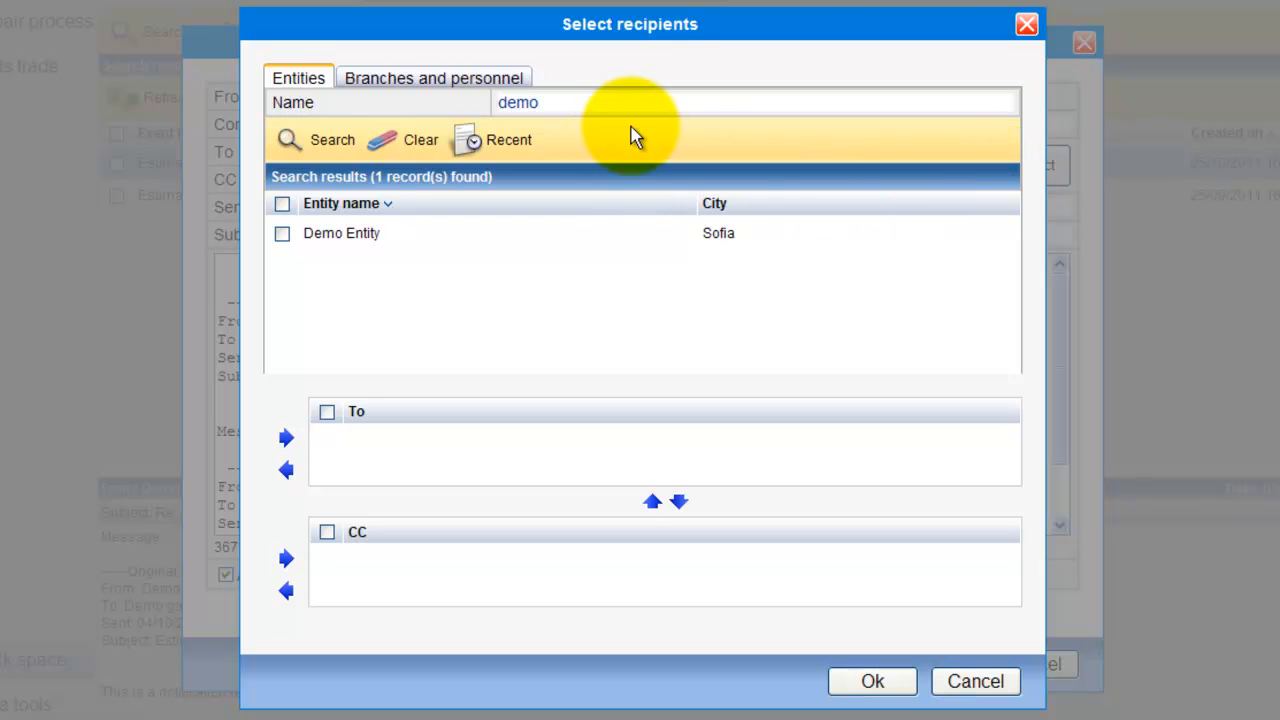
{"action": "left_click", "coordinate": [300, 150]}
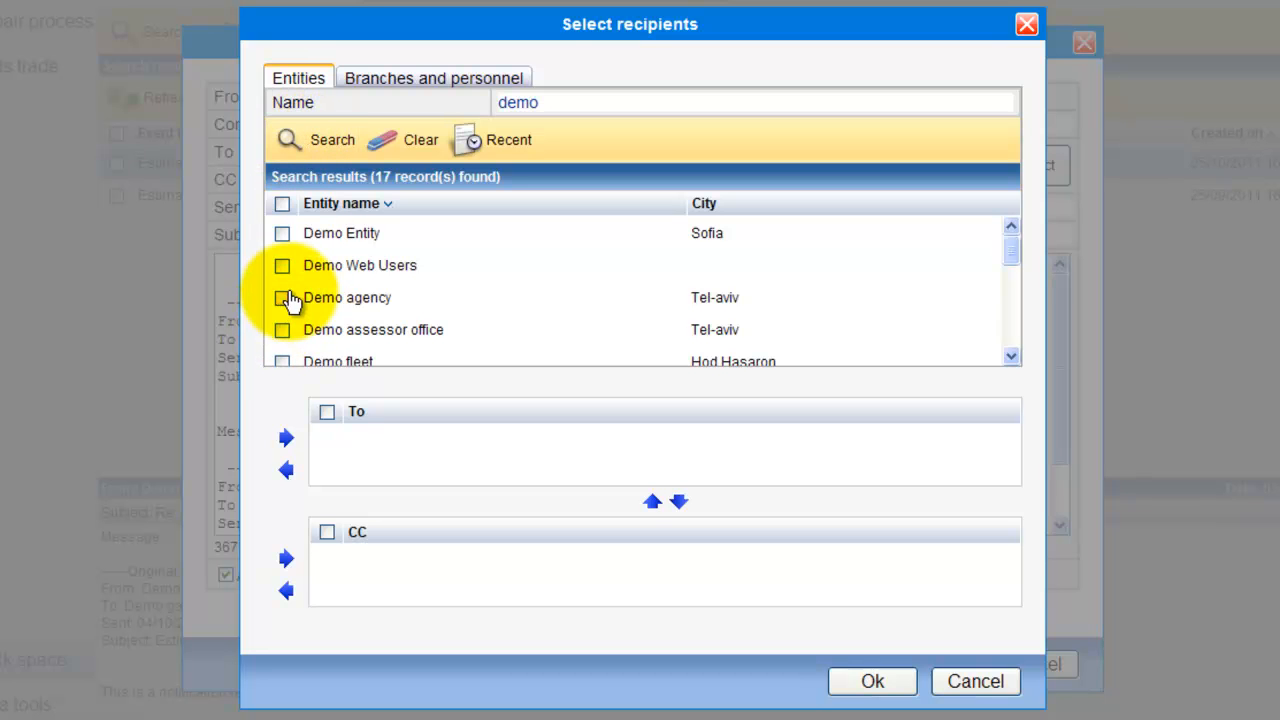
{"action": "left_click", "coordinate": [286, 298]}
{"action": "left_click", "coordinate": [286, 438]}
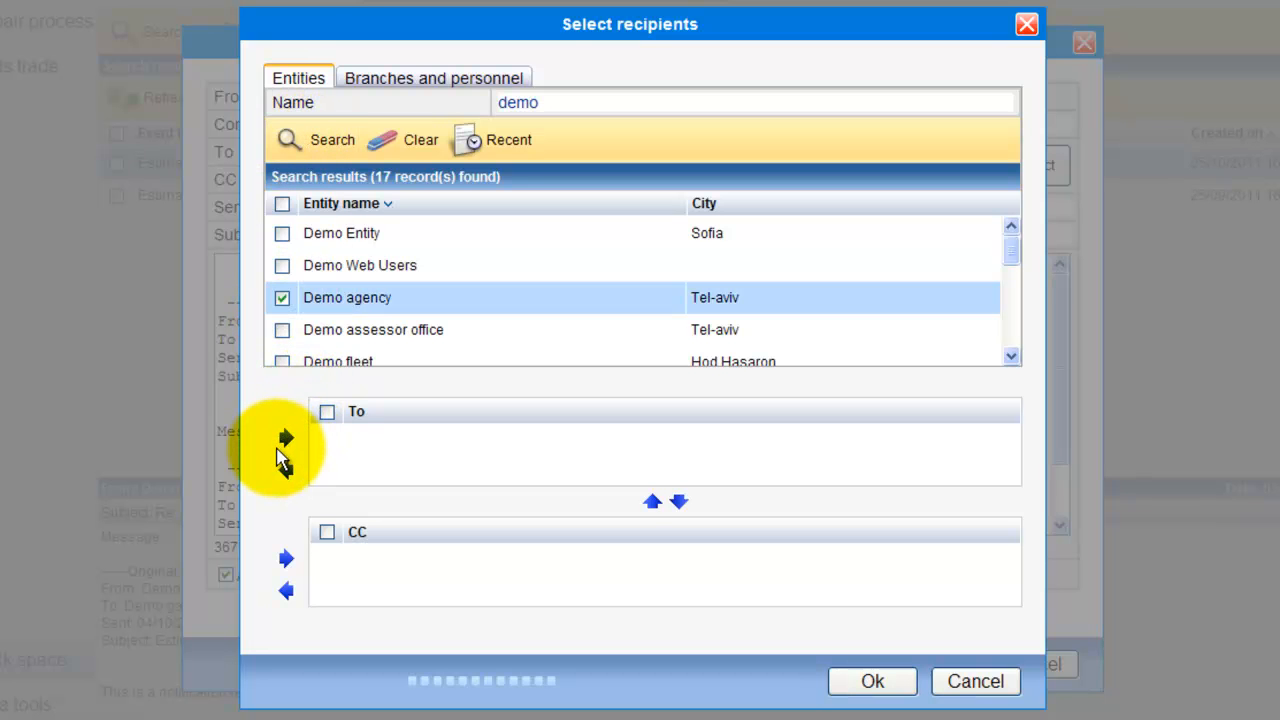
{"action": "left_click", "coordinate": [858, 688]}
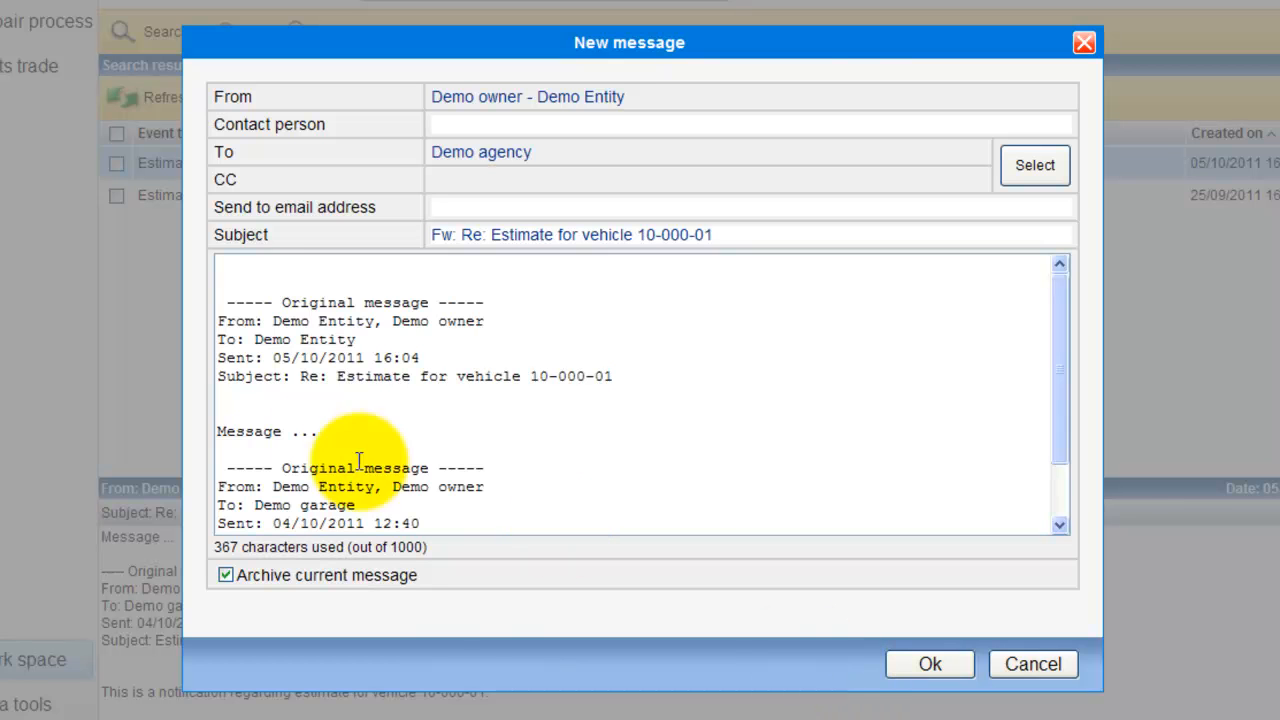
Write "Message" at the top of the forwarded message body and send it
{"action": "left_click", "coordinate": [228, 270]}
{"action": "type", "text": "Message ..."}
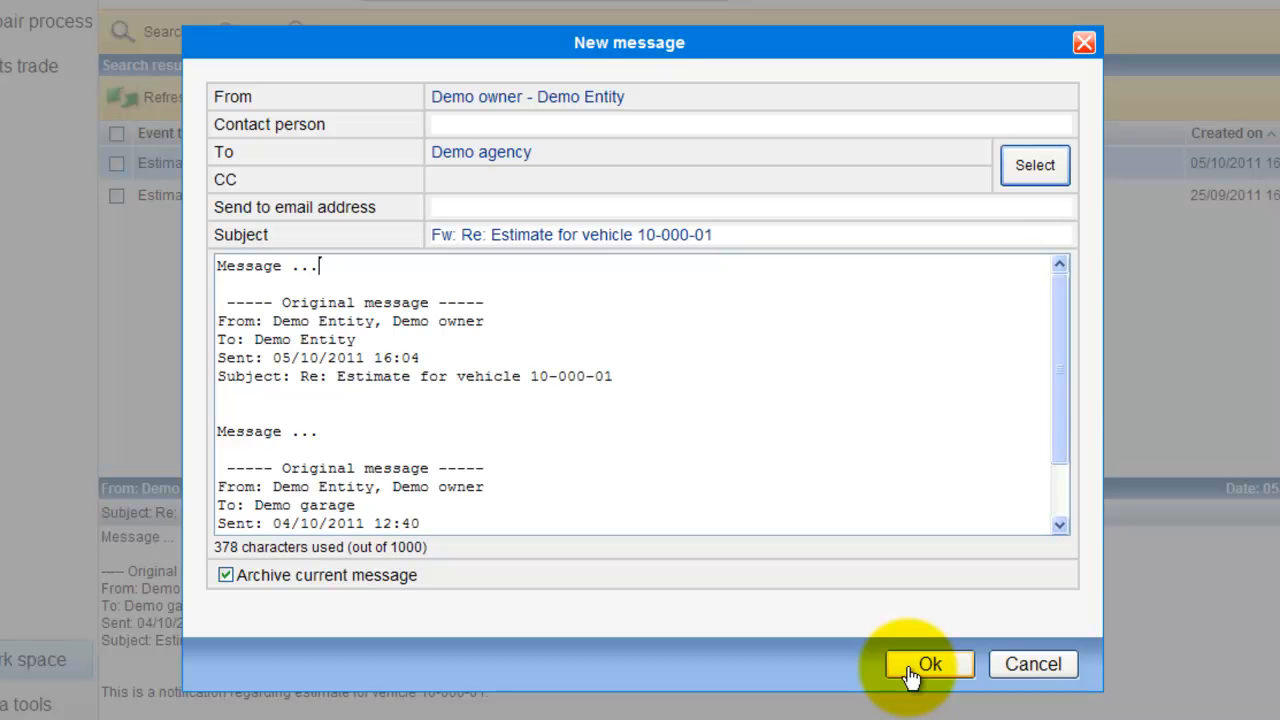
{"action": "left_click", "coordinate": [910, 672]}
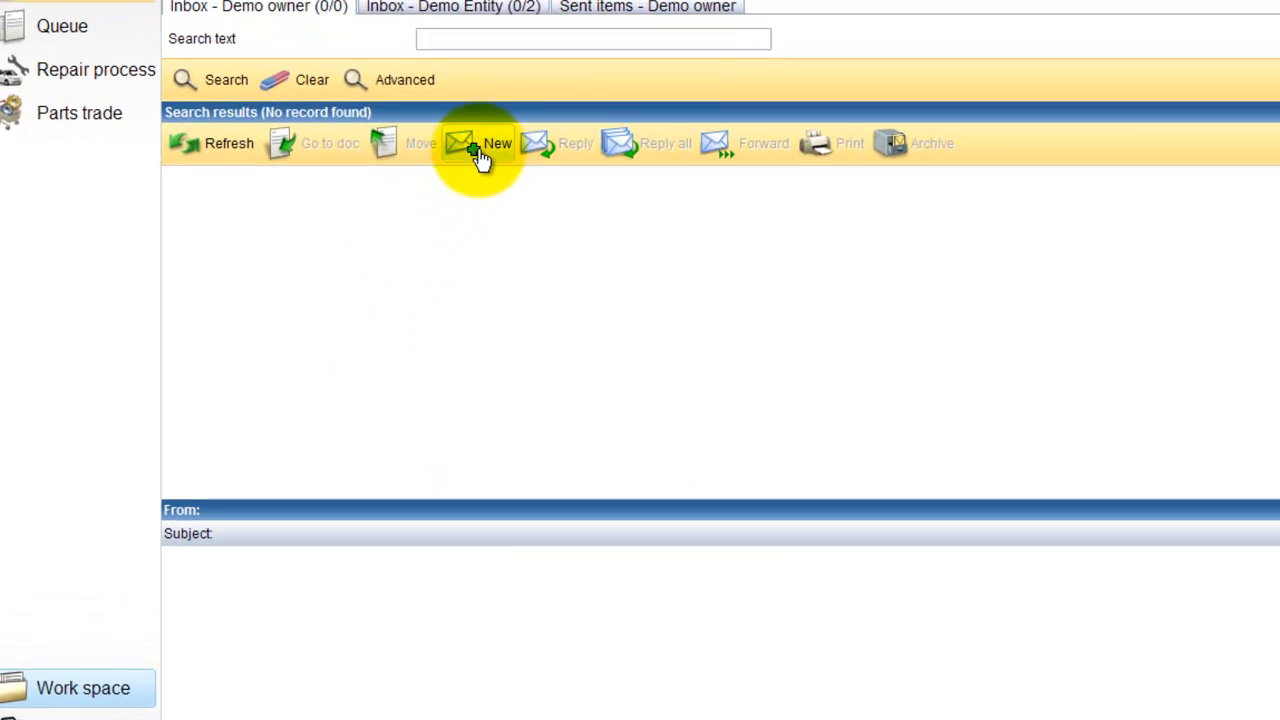
{"action": "left_click", "coordinate": [481, 150]}
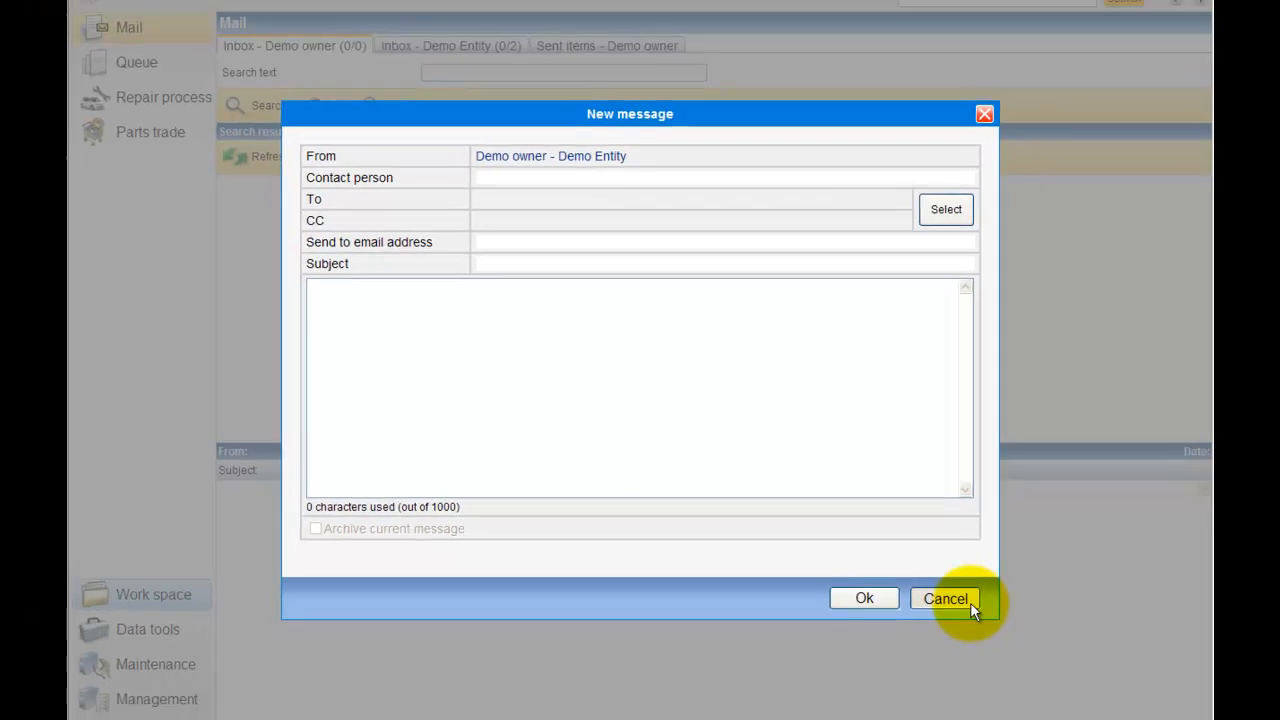
{"action": "left_click", "coordinate": [968, 601]}
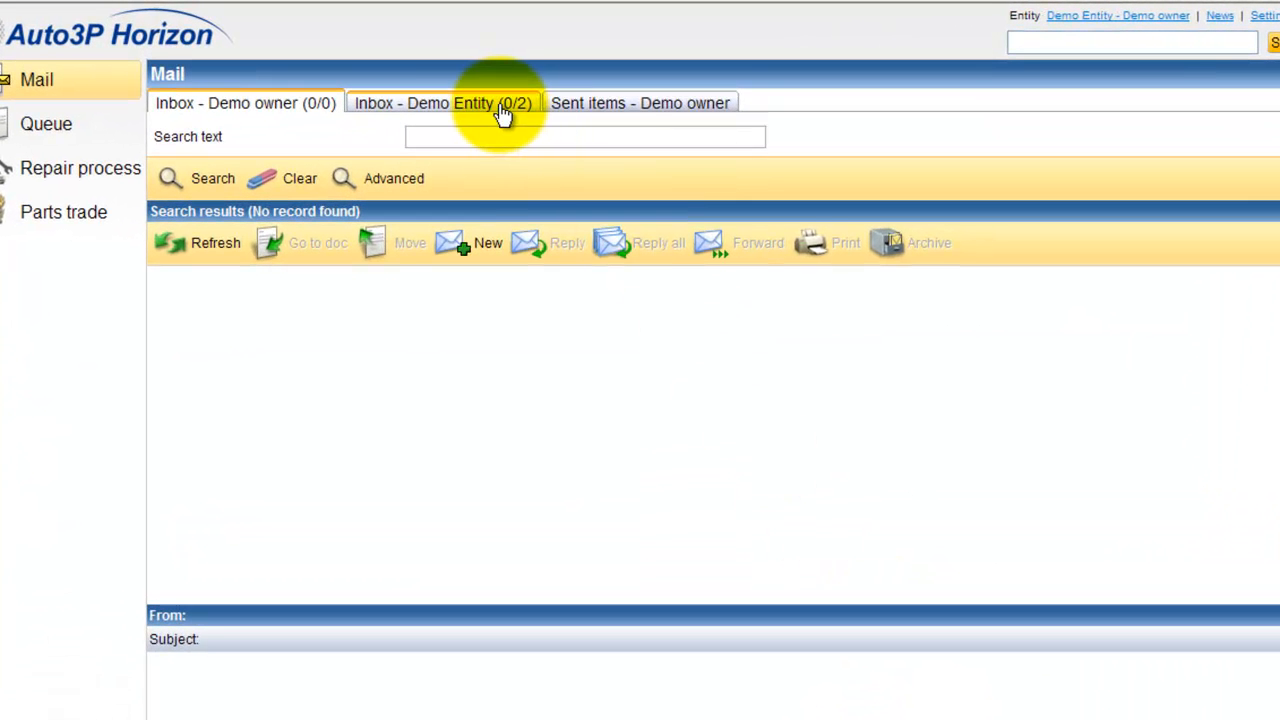
In the Demo Entity inbox, move the Re: Estimate for vehicle 10-000-01 message to the Work queue
{"action": "left_click", "coordinate": [503, 113]}
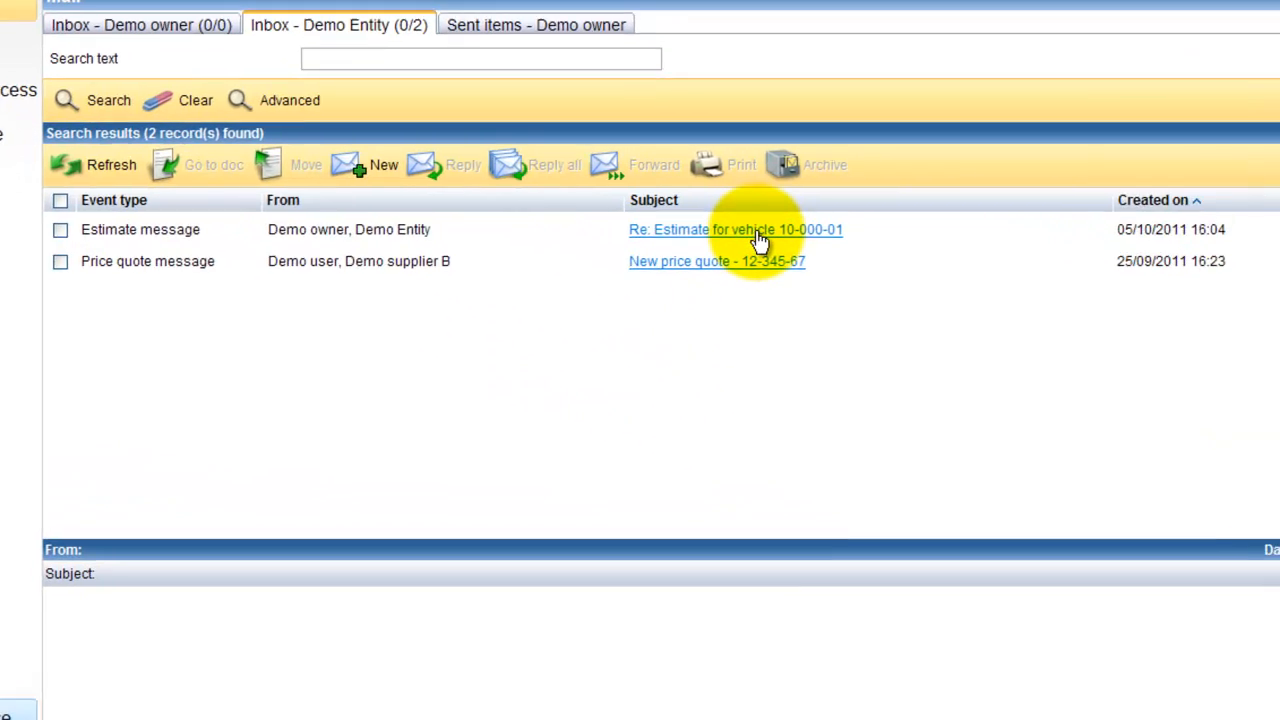
{"action": "right_click", "coordinate": [942, 318]}
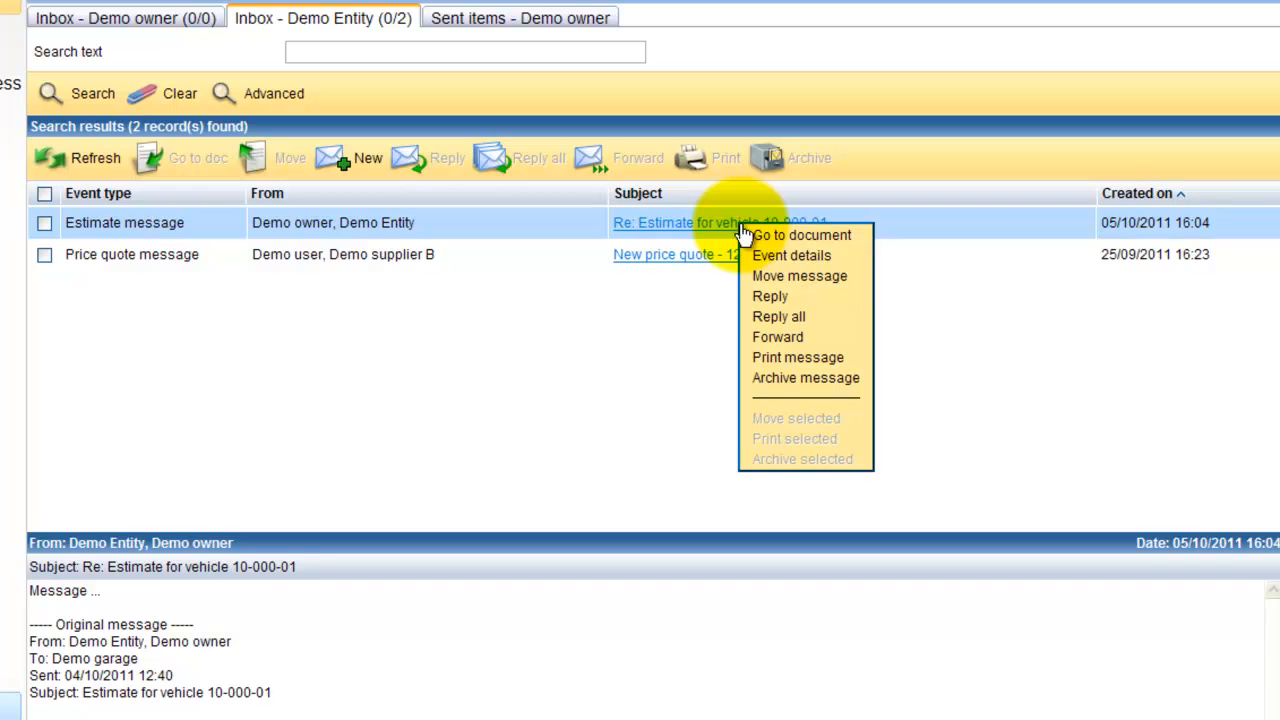
{"action": "left_click", "coordinate": [816, 279]}
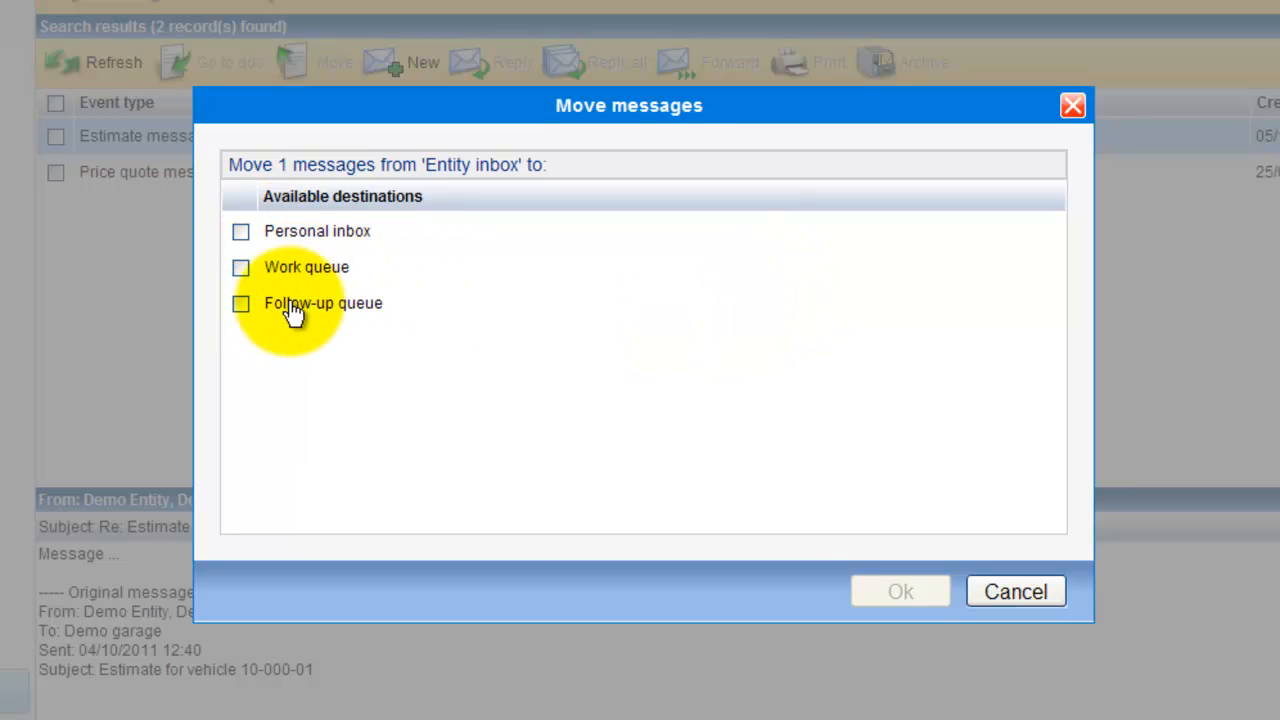
{"action": "left_click", "coordinate": [241, 268]}
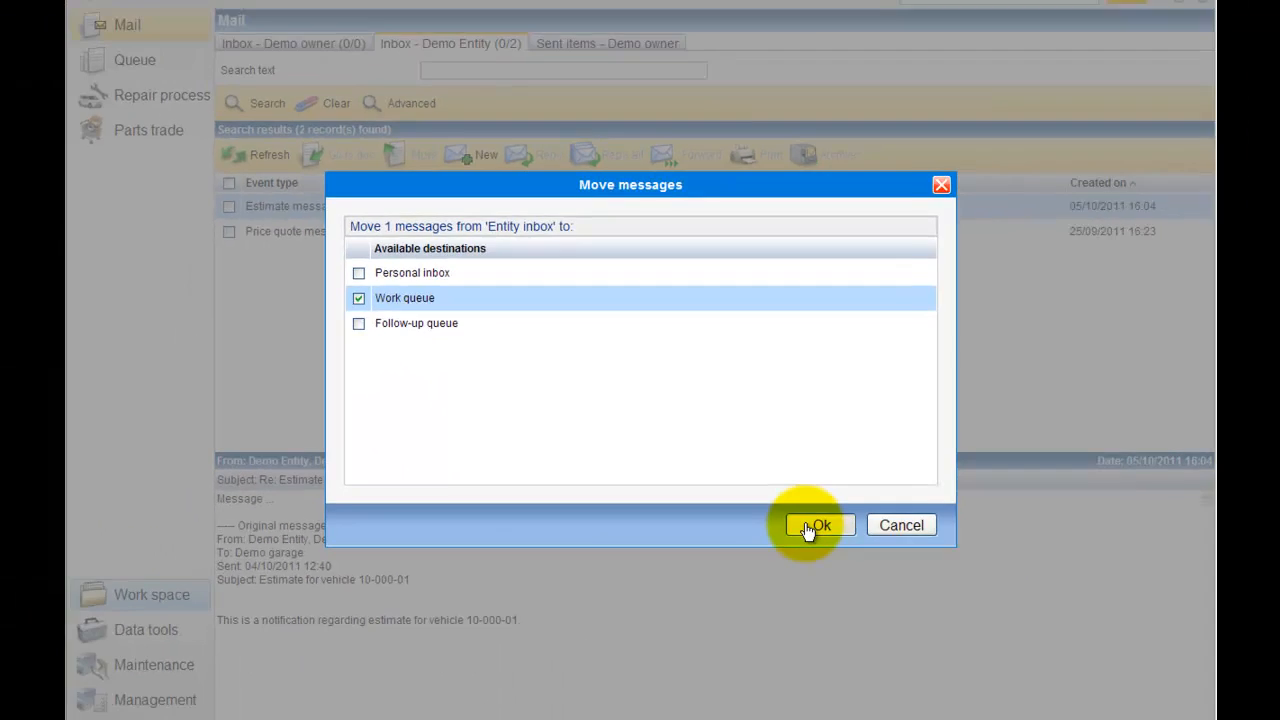
{"action": "left_click", "coordinate": [810, 528]}
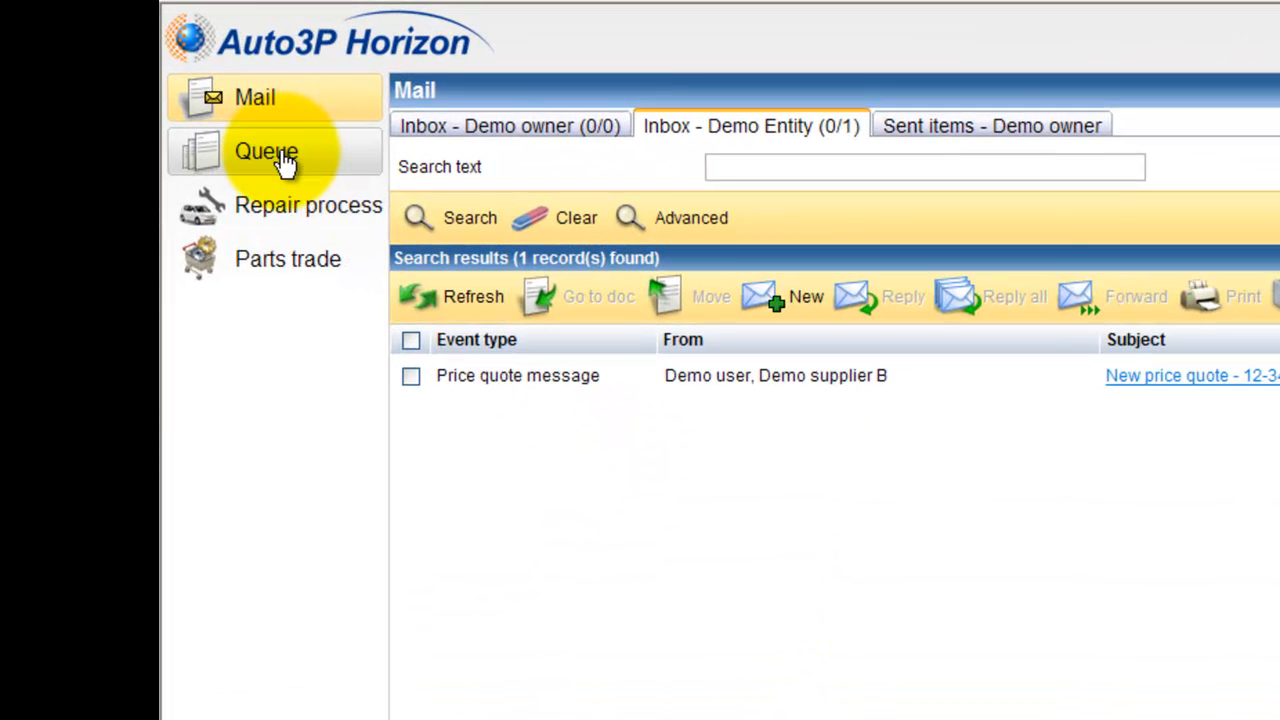
Open the Queue module
{"action": "left_click", "coordinate": [283, 158]}
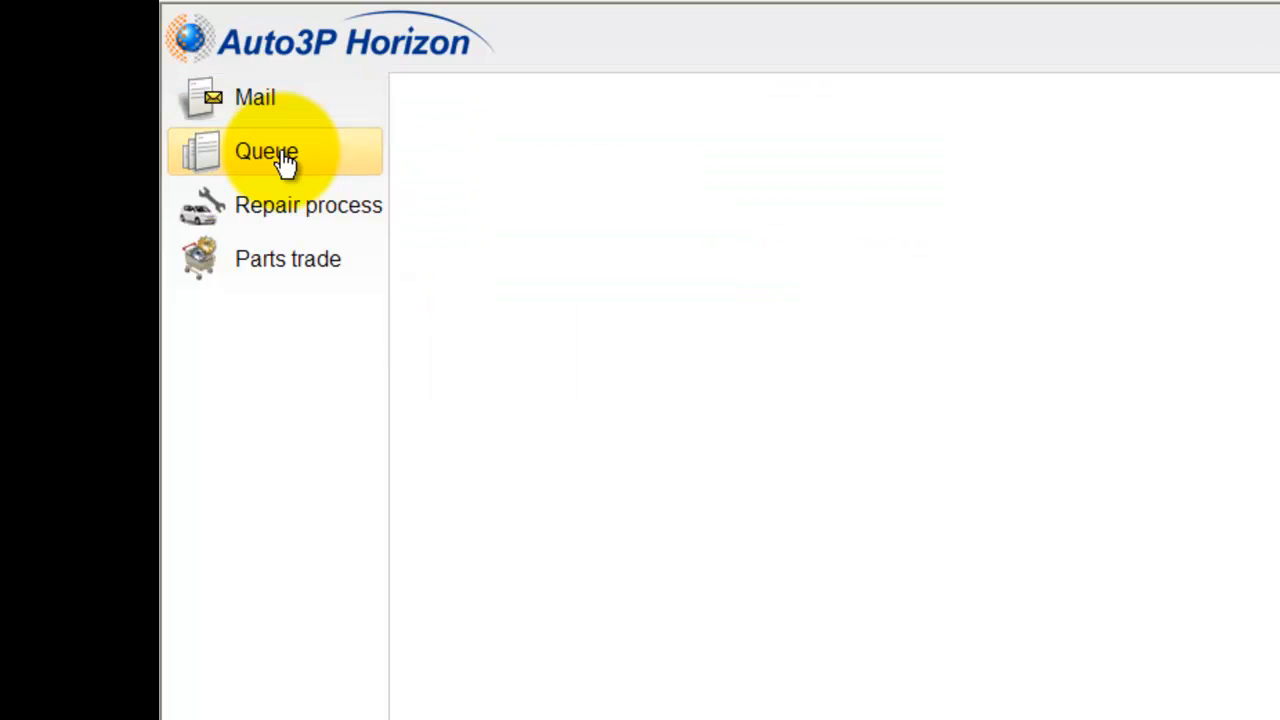